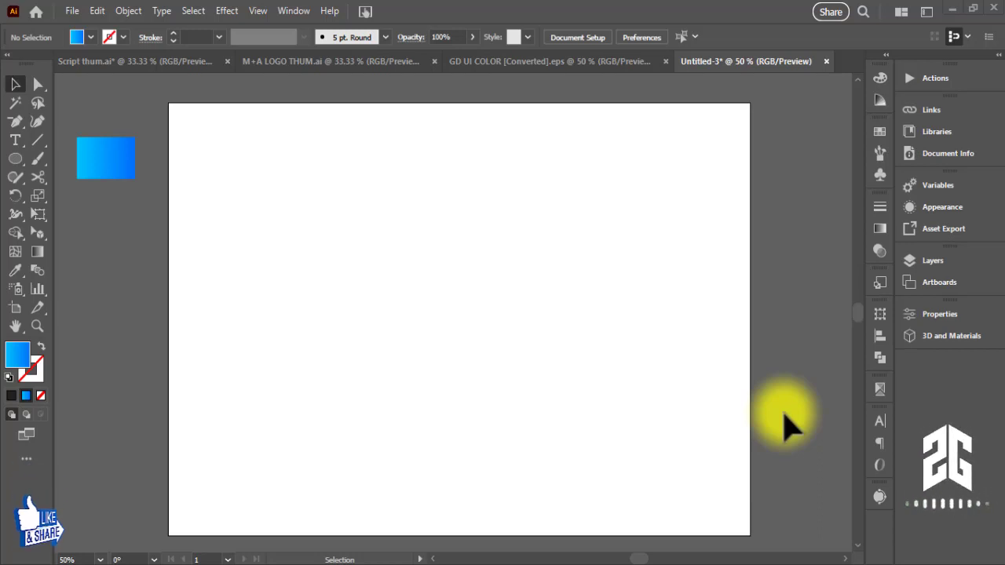
# Paste the copied N construction in place on the Untitled-3 artboard via the Edit menu
pyautogui.click(96, 11)
pyautogui.click(144, 154)
# Select the whole pasted construction group, zoom in, and activate the Shape Builder tool
pyautogui.click(725, 258)
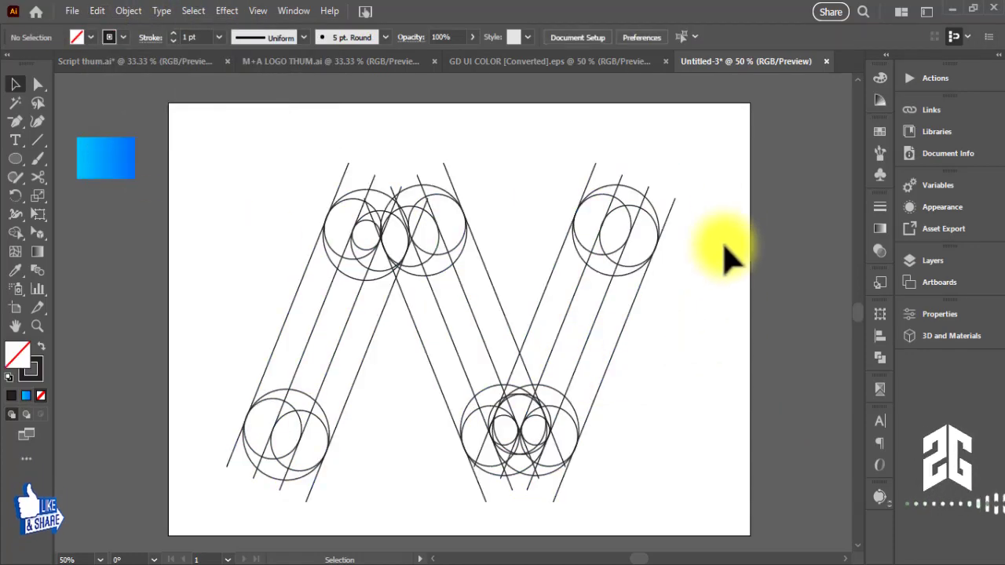
pyautogui.click(246, 460)
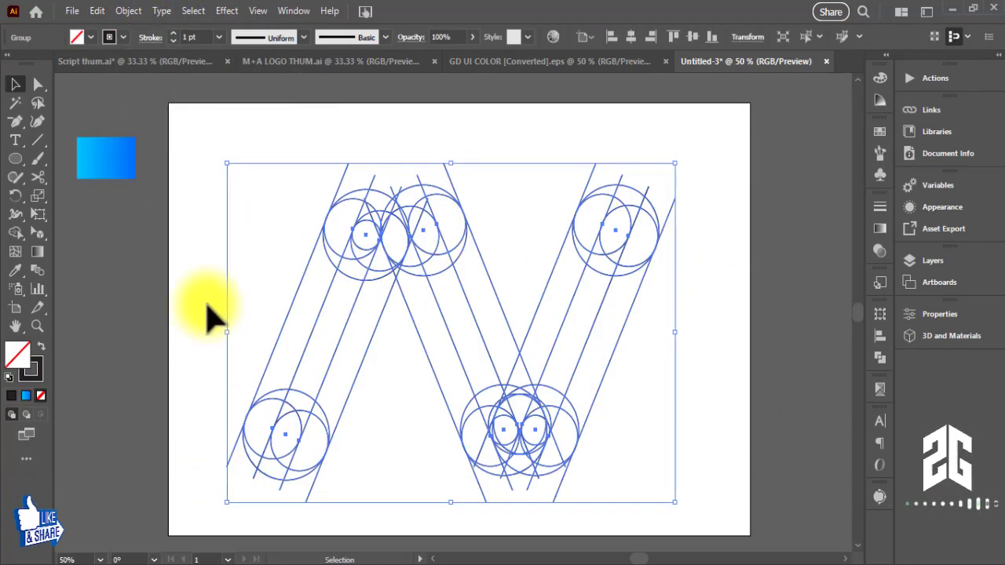
pyautogui.hotkey('ctrl', '+')
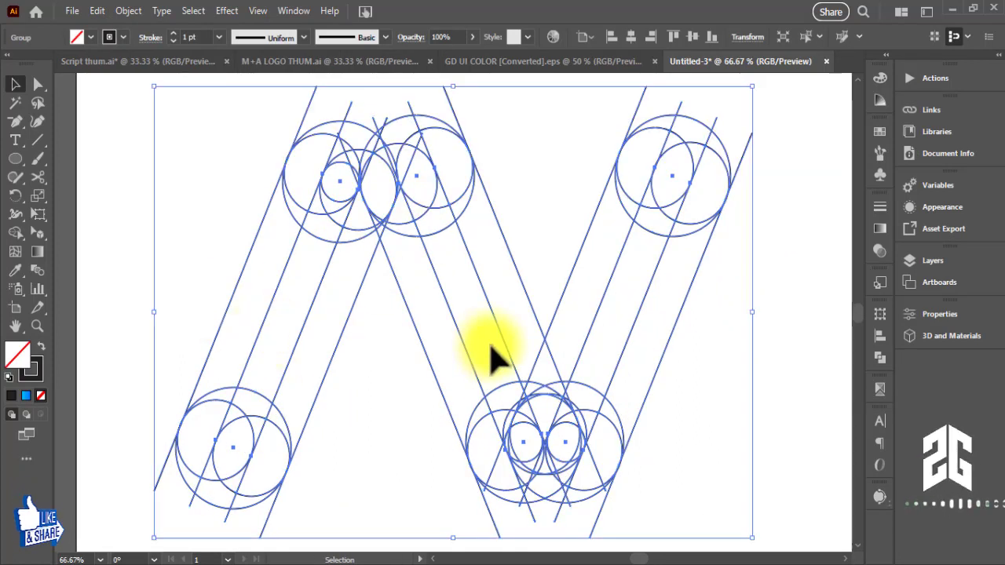
pyautogui.click(19, 231)
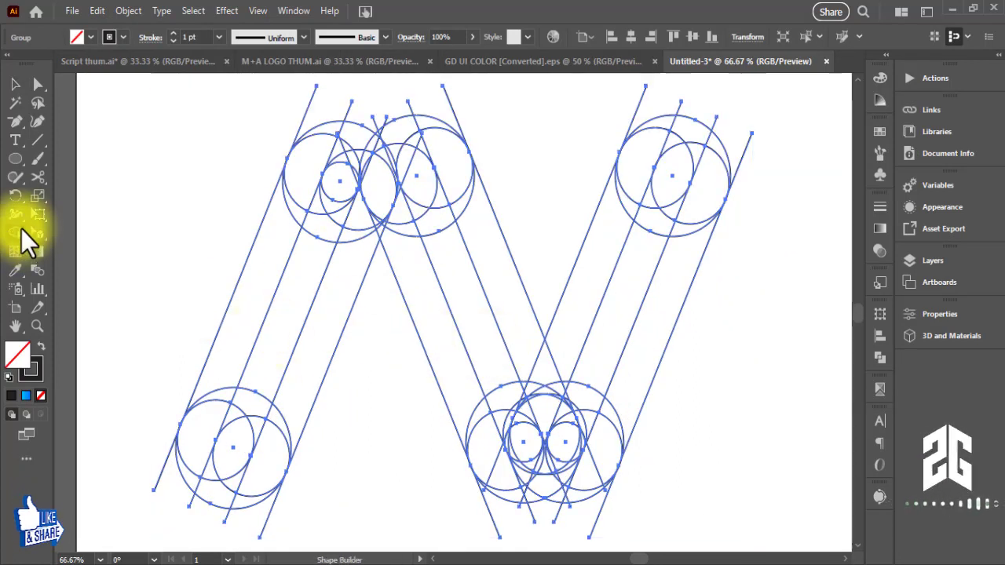
# Use a dark gray fill to merge the bottom-left crescent and the left, middle and right strands
pyautogui.click(92, 39)
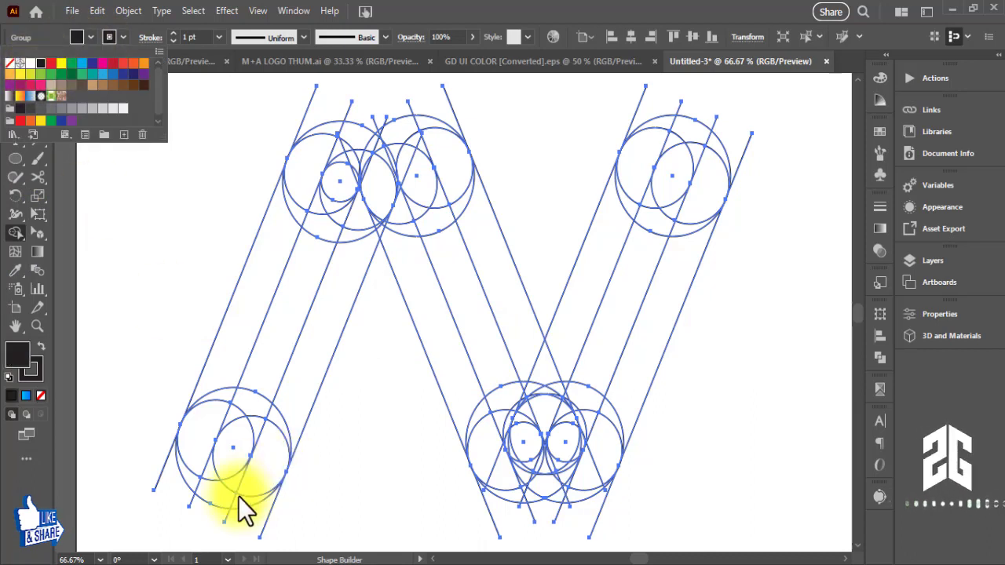
pyautogui.moveTo(237, 496); pyautogui.dragTo(202, 408)
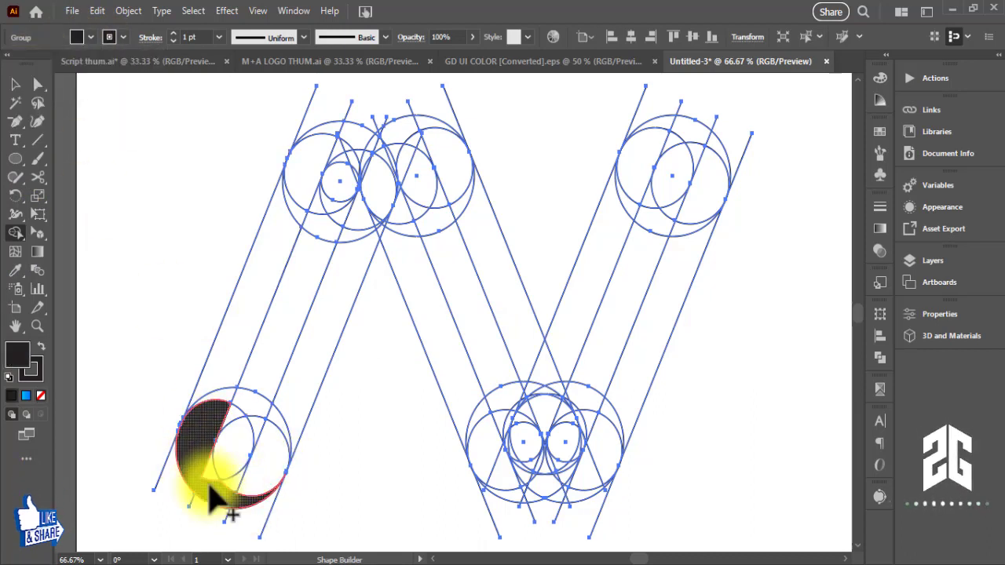
pyautogui.moveTo(210, 493)
pyautogui.mouseDown()
pyautogui.moveTo(333, 153)
pyautogui.moveTo(409, 270)
pyautogui.moveTo(507, 464)
pyautogui.moveTo(646, 224)
pyautogui.mouseUp()
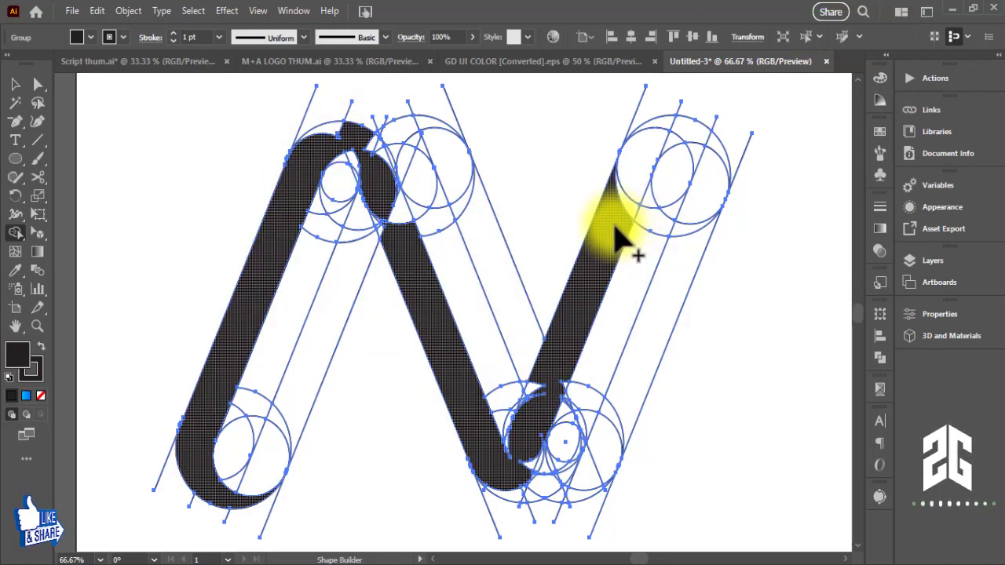
pyautogui.moveTo(634, 188)
pyautogui.mouseDown()
pyautogui.moveTo(650, 157)
pyautogui.moveTo(639, 139)
pyautogui.moveTo(714, 157)
pyautogui.mouseUp()
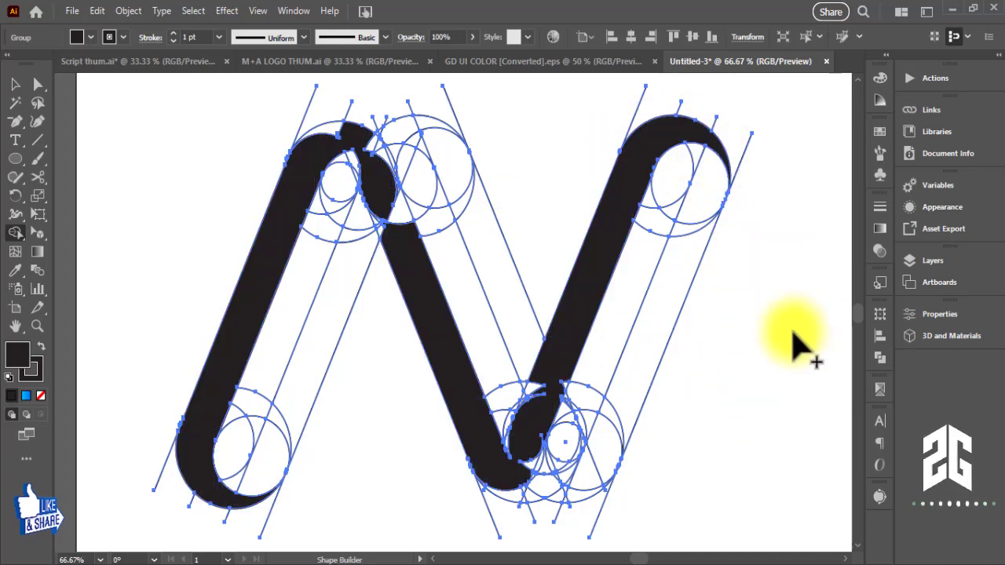
pyautogui.hotkey('ctrl', '+')
# Merge the gap, upper notch and slivers at the N's lower V junction
pyautogui.moveTo(699, 460); pyautogui.dragTo(579, 382)
pyautogui.hotkey('ctrl', '+')
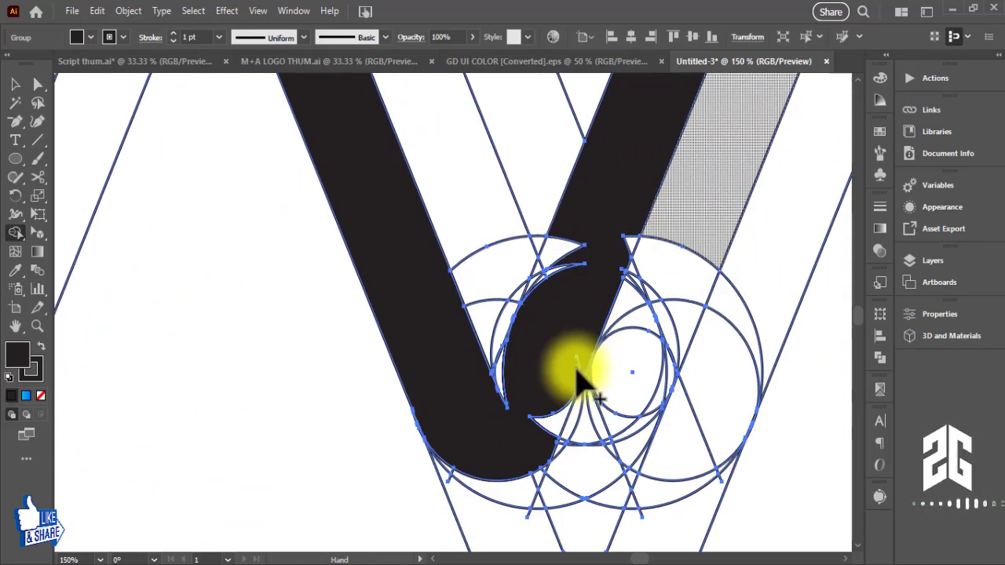
pyautogui.moveTo(549, 459); pyautogui.dragTo(504, 403)
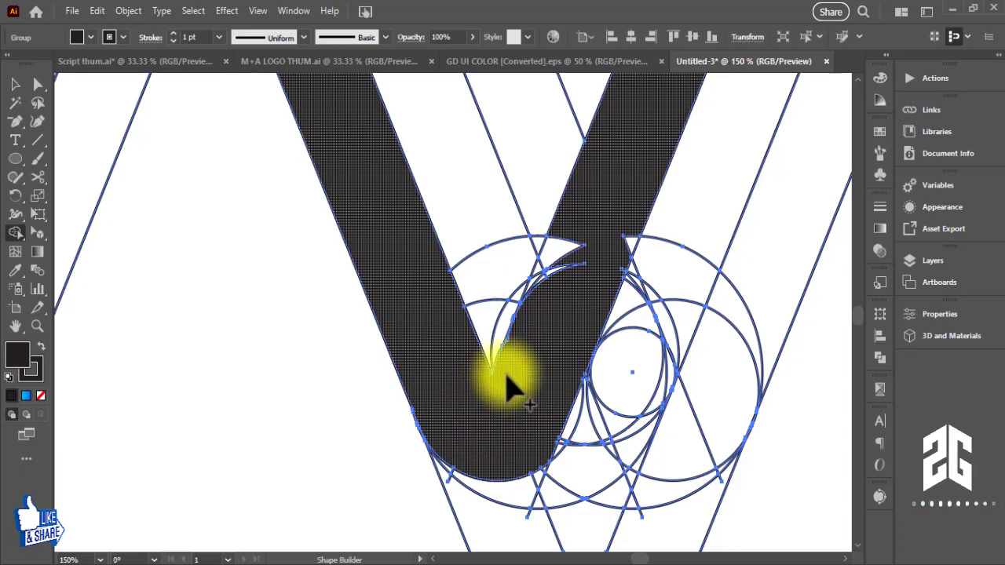
pyautogui.moveTo(481, 418); pyautogui.dragTo(575, 243)
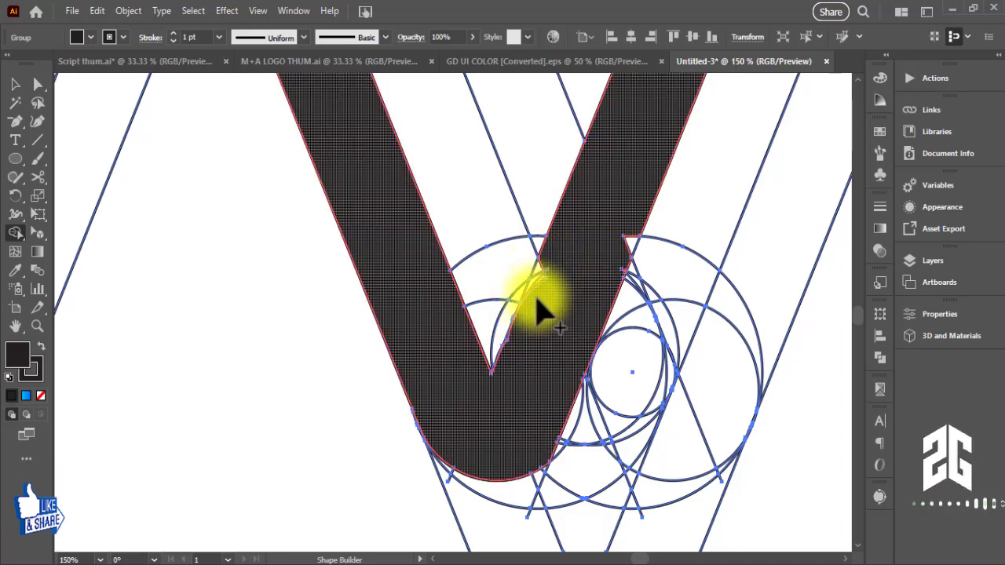
pyautogui.moveTo(548, 276); pyautogui.dragTo(549, 280)
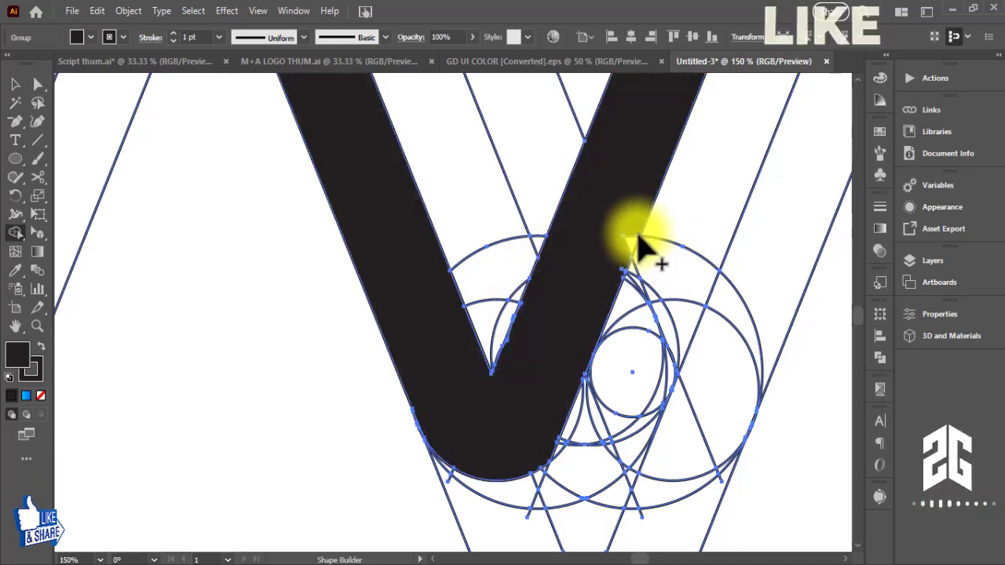
pyautogui.moveTo(628, 270); pyautogui.dragTo(550, 345)
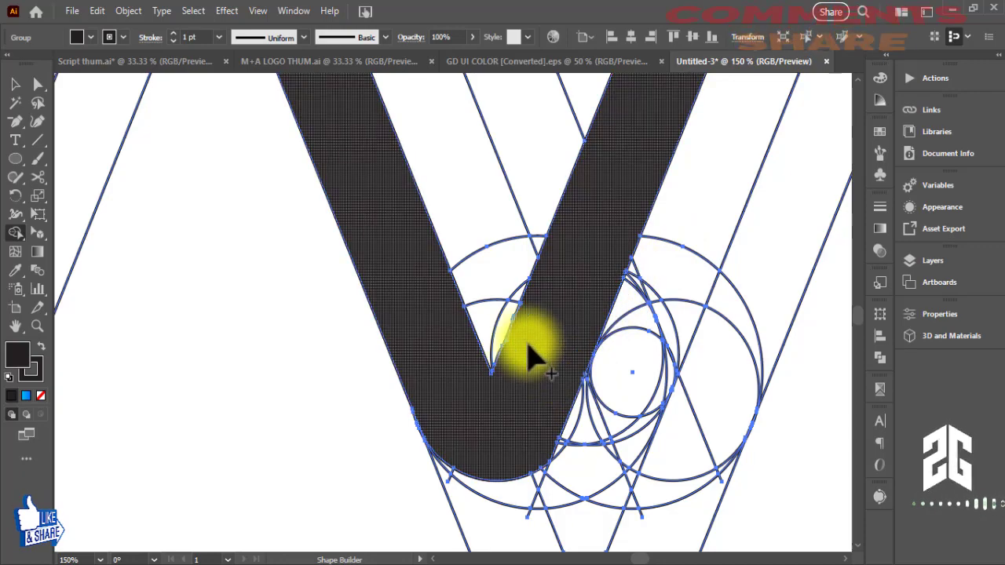
pyautogui.moveTo(599, 255)
pyautogui.mouseDown()
pyautogui.moveTo(432, 437)
pyautogui.moveTo(478, 336)
pyautogui.mouseUp()
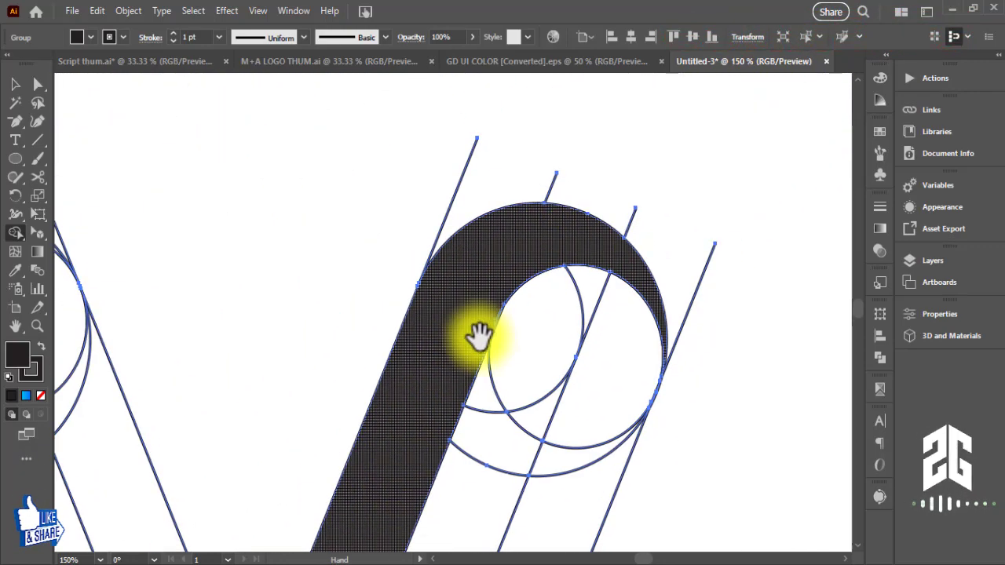
# Merge the upper-left arch pieces, its pointed notch and leftover regions into one shape
pyautogui.moveTo(407, 380); pyautogui.dragTo(488, 304)
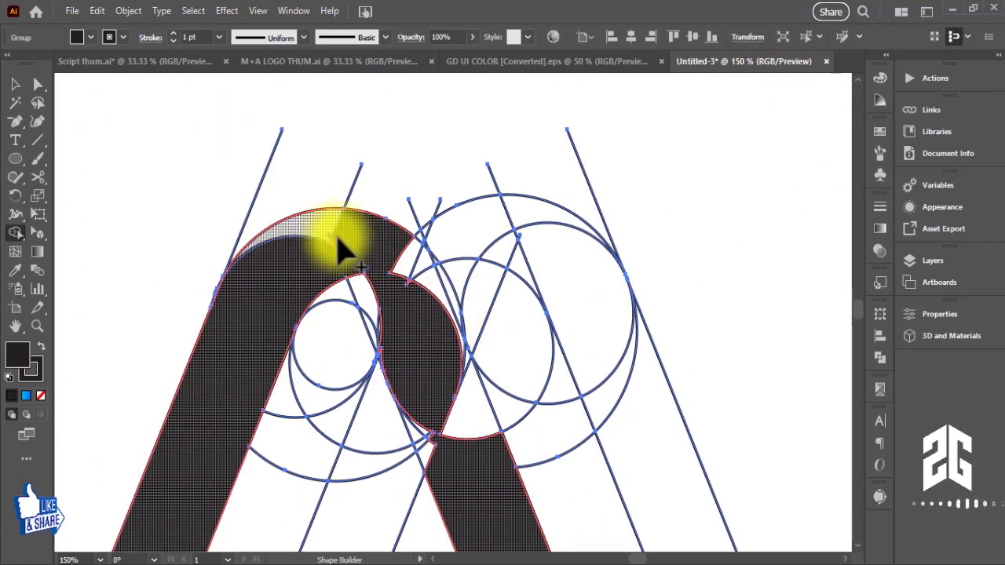
pyautogui.moveTo(310, 267)
pyautogui.mouseDown()
pyautogui.moveTo(369, 256)
pyautogui.moveTo(458, 424)
pyautogui.moveTo(479, 494)
pyautogui.mouseUp()
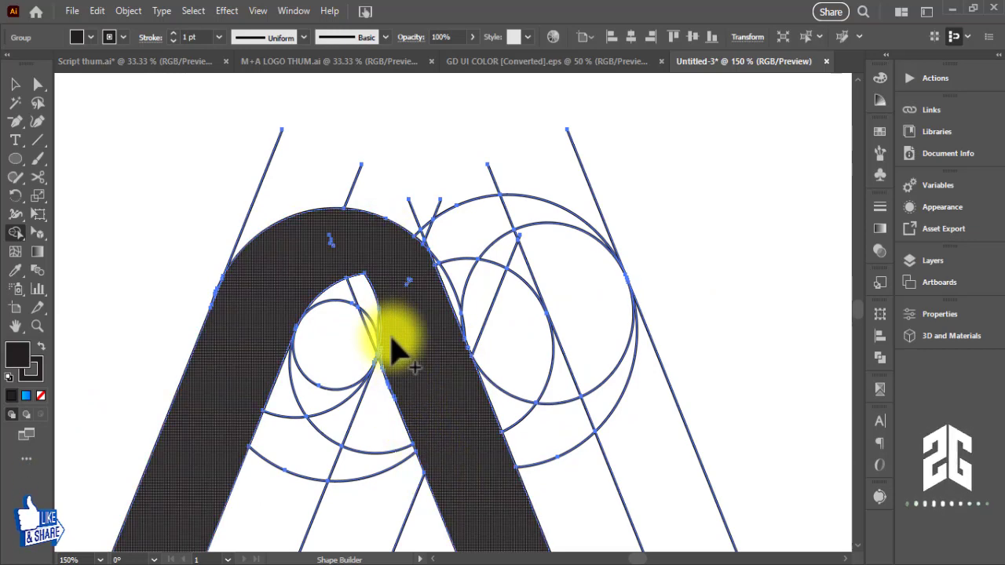
pyautogui.moveTo(390, 345); pyautogui.dragTo(292, 284)
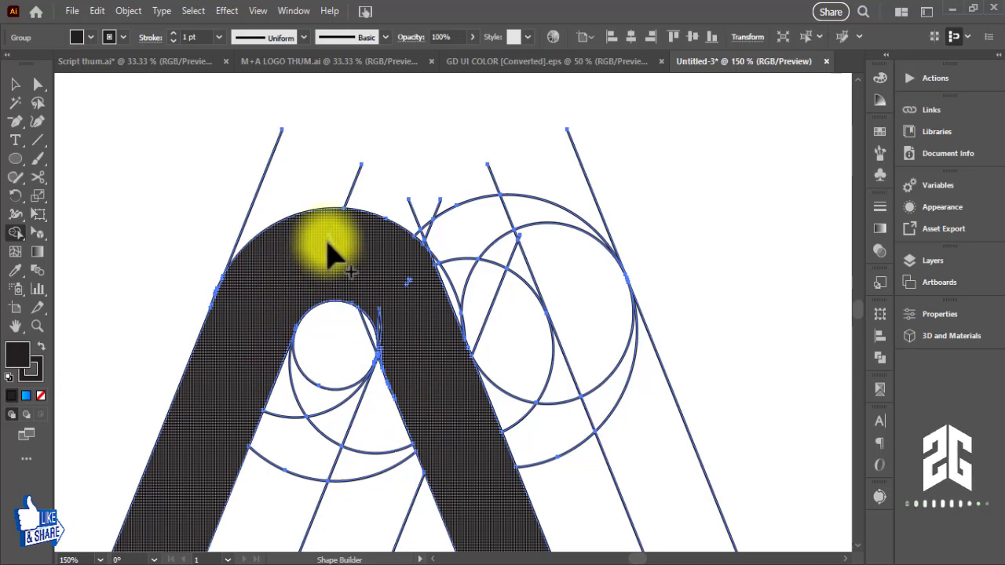
pyautogui.click(328, 253)
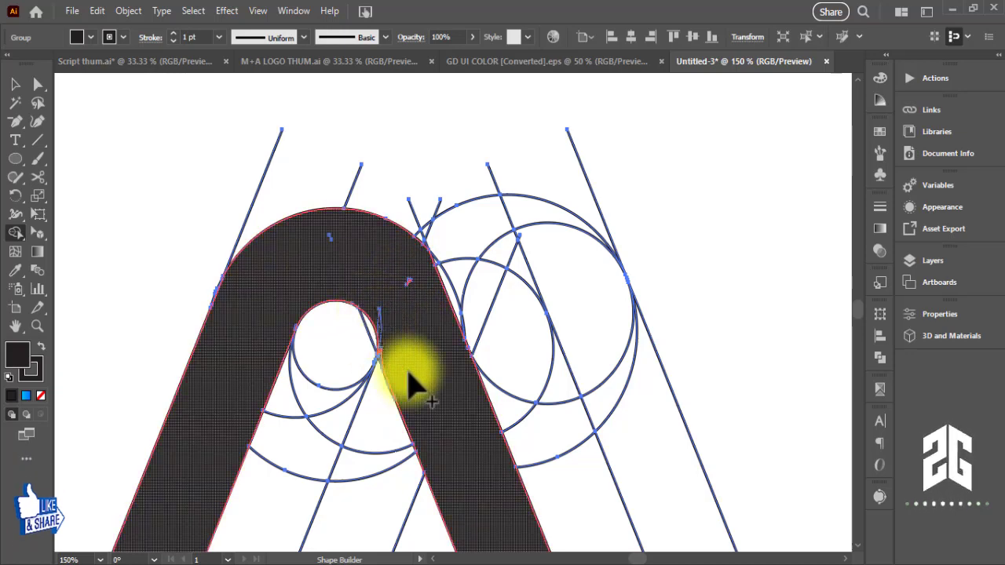
pyautogui.click(328, 253)
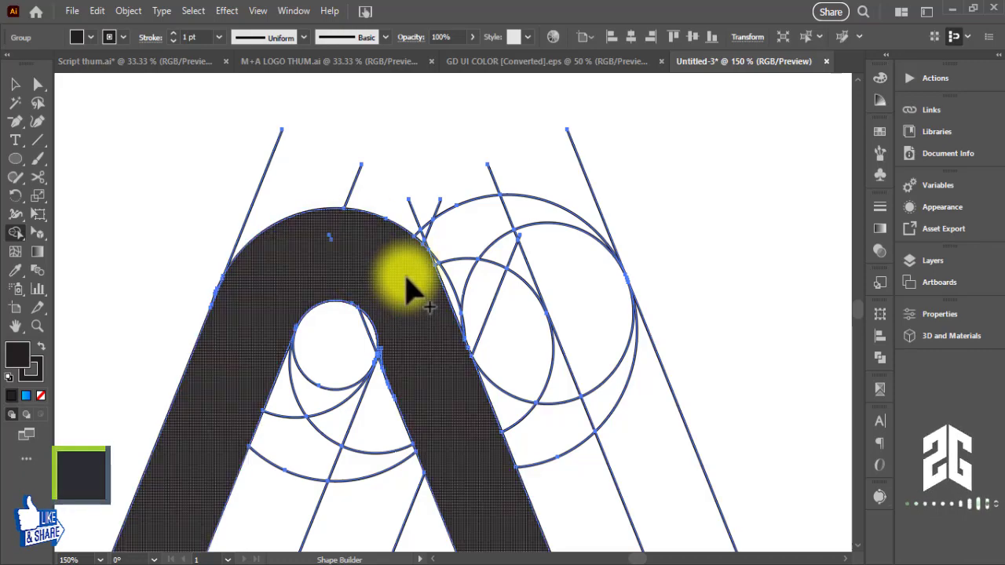
# Try merging the diagonal band into the bottom-left curve, then undo that merge
pyautogui.moveTo(422, 382); pyautogui.dragTo(484, 160)
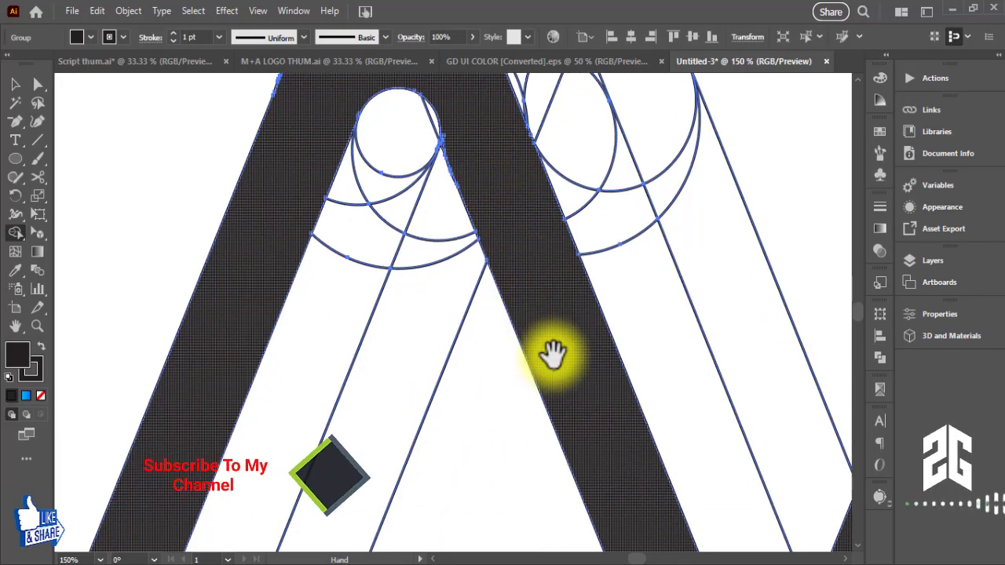
pyautogui.scroll(-5, 550, 354)
pyautogui.hscroll(-3, 489, 437)
pyautogui.moveTo(365, 459); pyautogui.dragTo(340, 530)
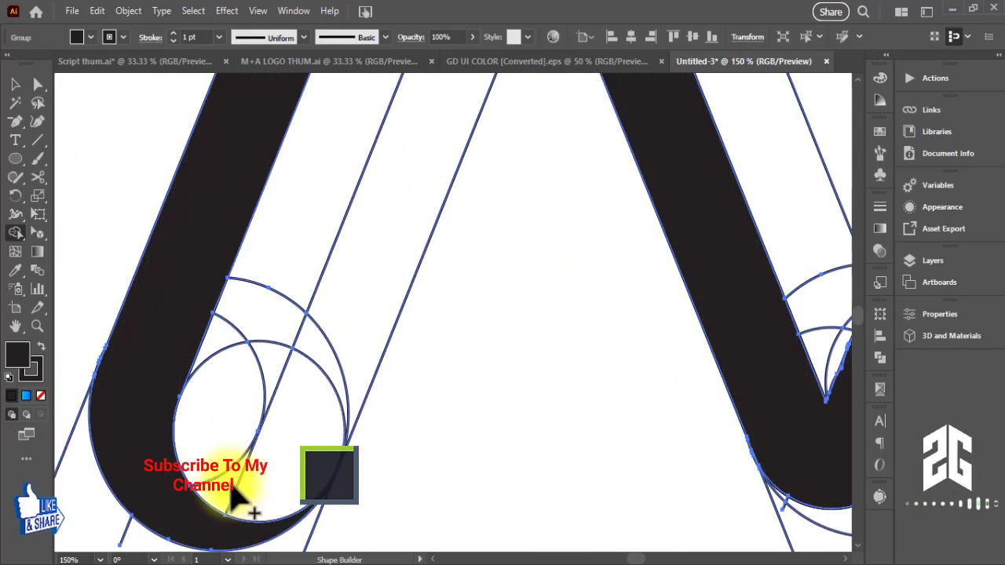
pyautogui.moveTo(343, 424); pyautogui.dragTo(236, 499)
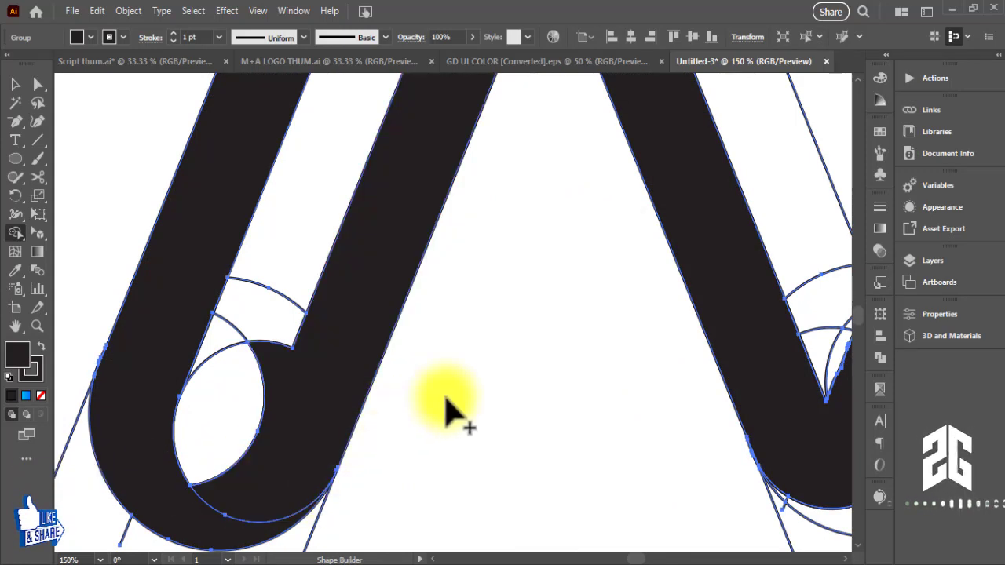
pyautogui.hotkey('ctrl', 'z')
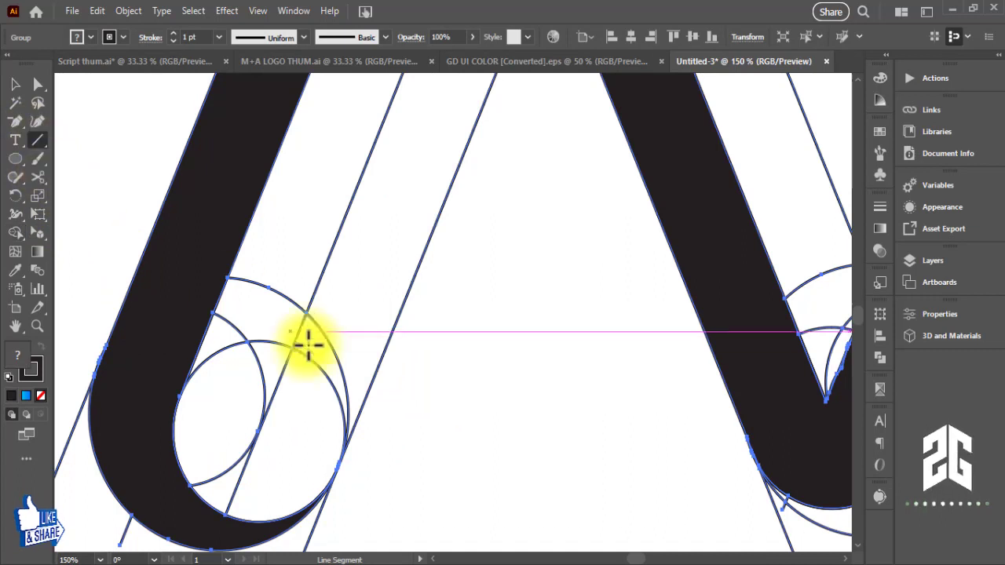
# Draw a short diagonal line across the bottom-left circle and set a dark fill
pyautogui.moveTo(292, 344)
pyautogui.mouseDown()
pyautogui.moveTo(241, 476)
pyautogui.moveTo(250, 475)
pyautogui.mouseUp()
pyautogui.click(15, 84)
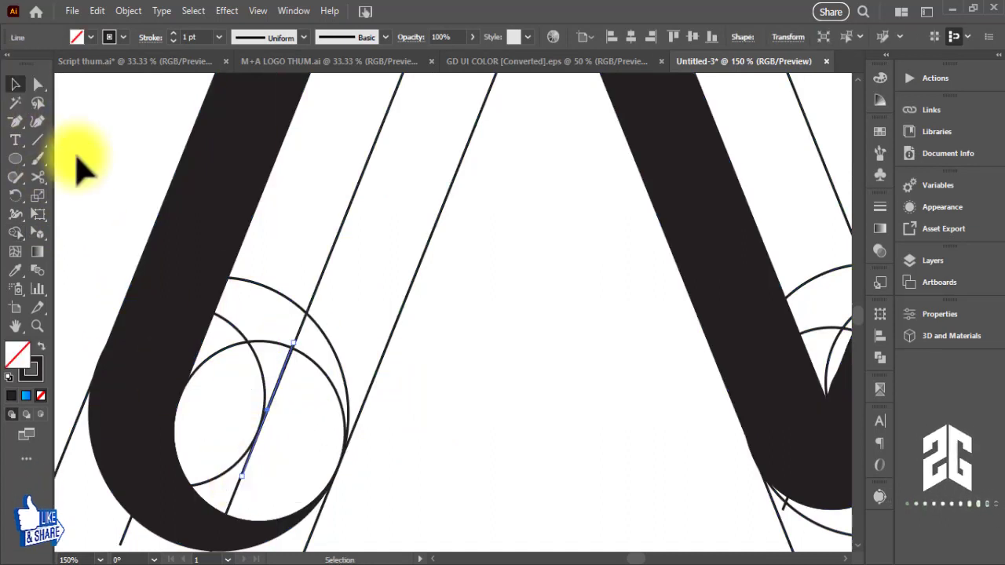
pyautogui.click(463, 456)
pyautogui.moveTo(462, 448); pyautogui.dragTo(633, 473)
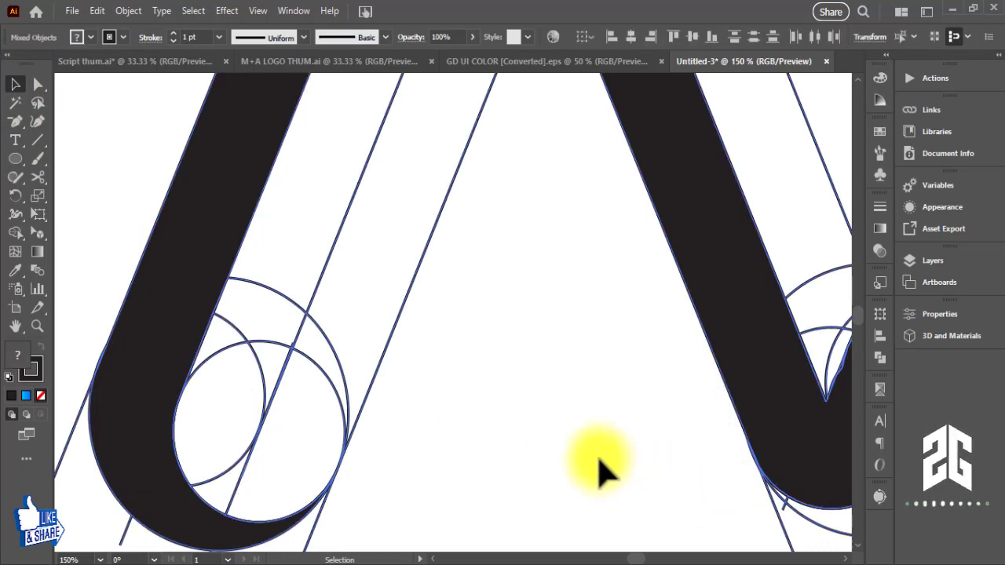
pyautogui.click(11, 232)
pyautogui.click(84, 37)
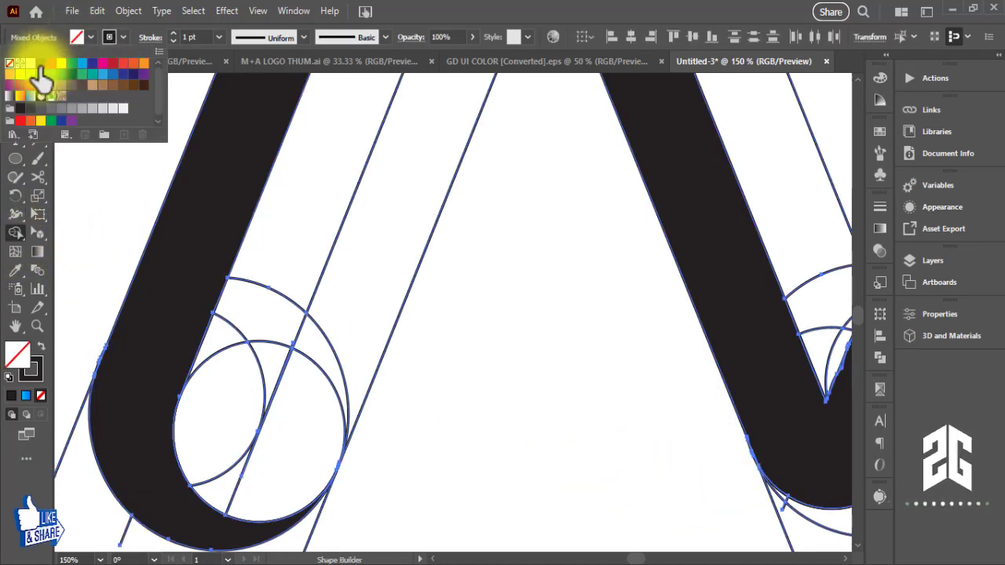
pyautogui.click(238, 371)
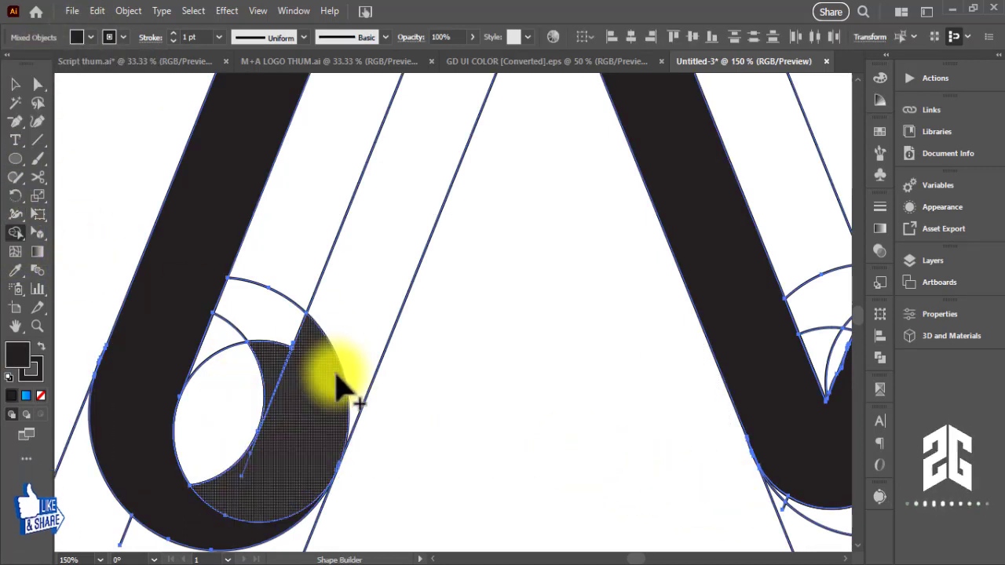
pyautogui.click(15, 84)
# Select the new line and extend its endpoints to the circle intersection
pyautogui.moveTo(121, 189)
pyautogui.mouseDown()
pyautogui.moveTo(565, 537)
pyautogui.moveTo(524, 459)
pyautogui.mouseUp()
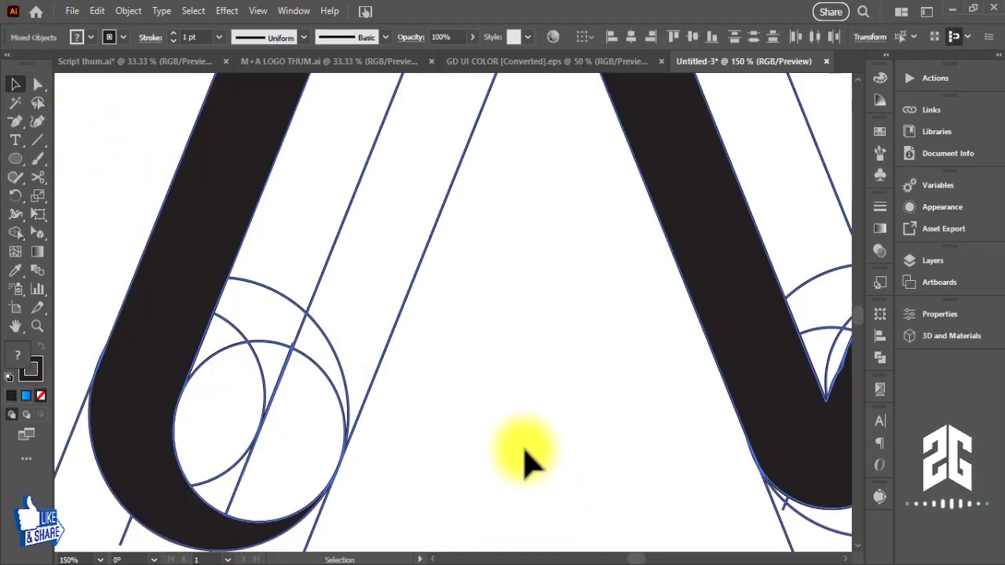
pyautogui.click(364, 386)
pyautogui.click(299, 354)
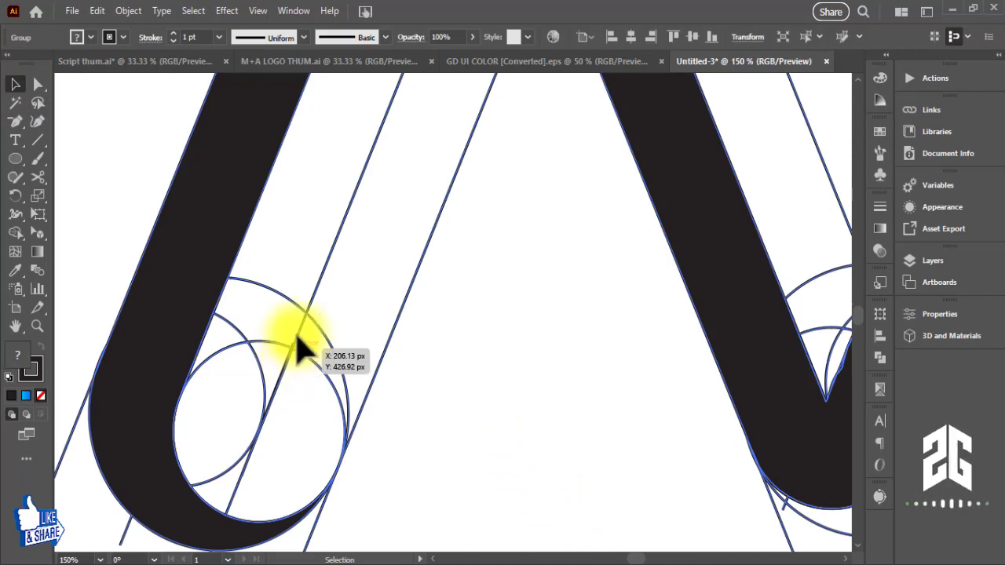
pyautogui.click(460, 354)
pyautogui.click(296, 357)
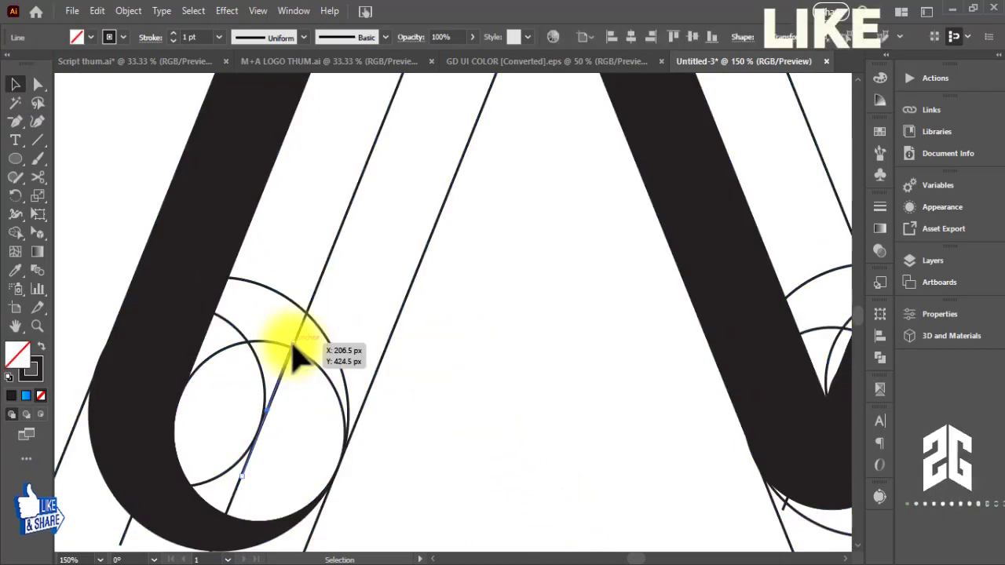
pyautogui.moveTo(298, 349); pyautogui.dragTo(309, 318)
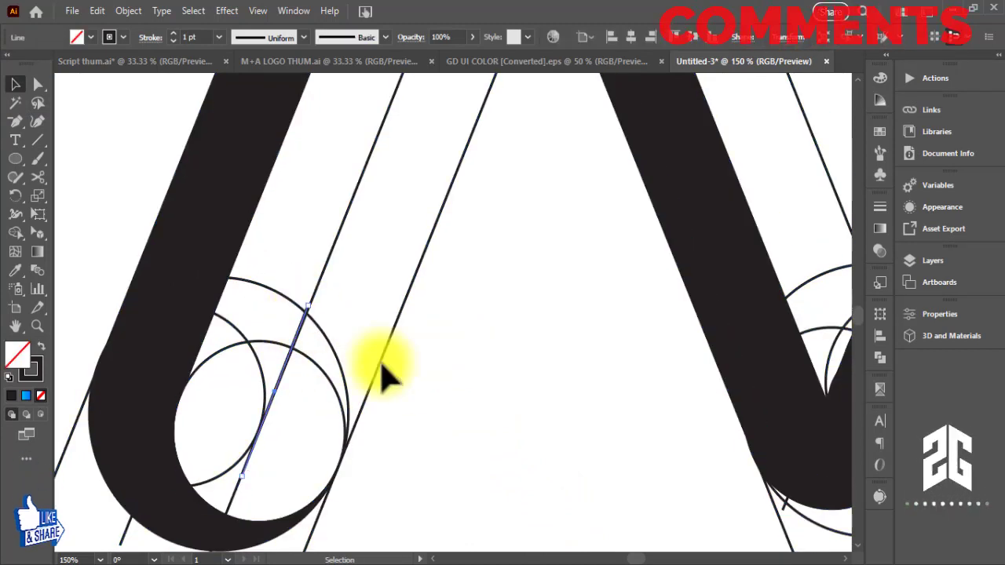
pyautogui.moveTo(511, 436); pyautogui.dragTo(161, 247)
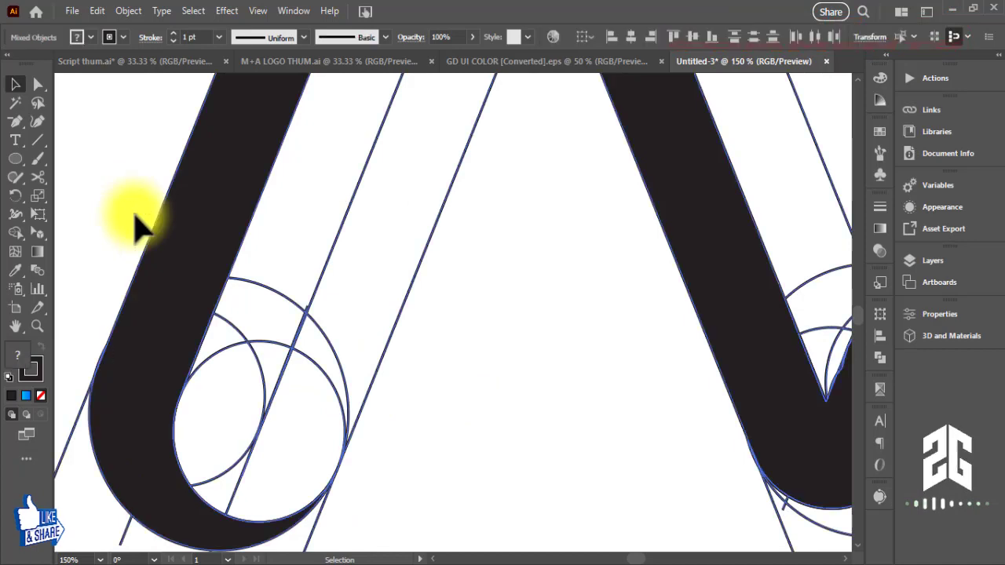
# Merge the circle pieces at the lower-left bend into one region with Shape Builder
pyautogui.click(14, 233)
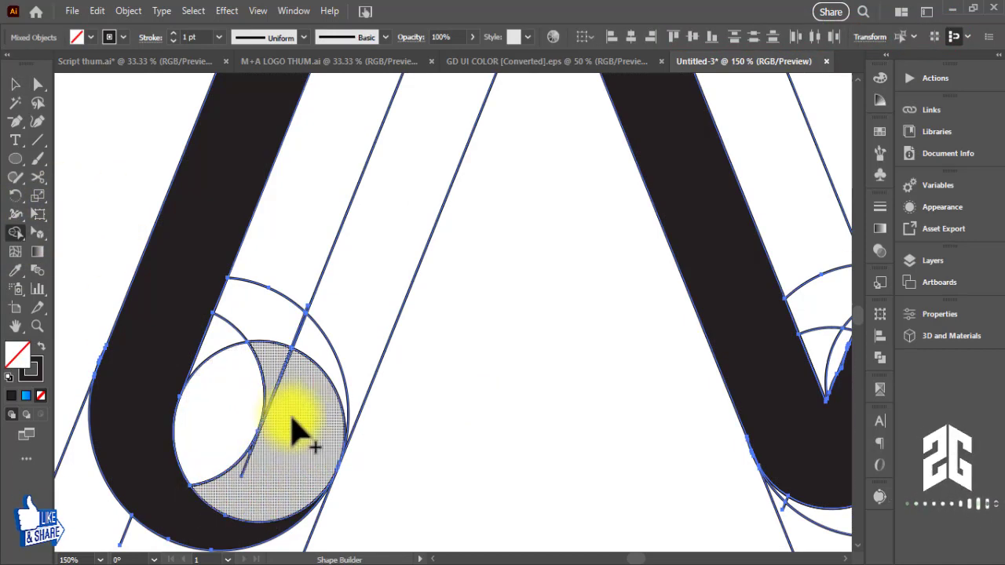
pyautogui.moveTo(334, 377)
pyautogui.mouseDown()
pyautogui.moveTo(298, 442)
pyautogui.moveTo(352, 426)
pyautogui.moveTo(409, 432)
pyautogui.mouseUp()
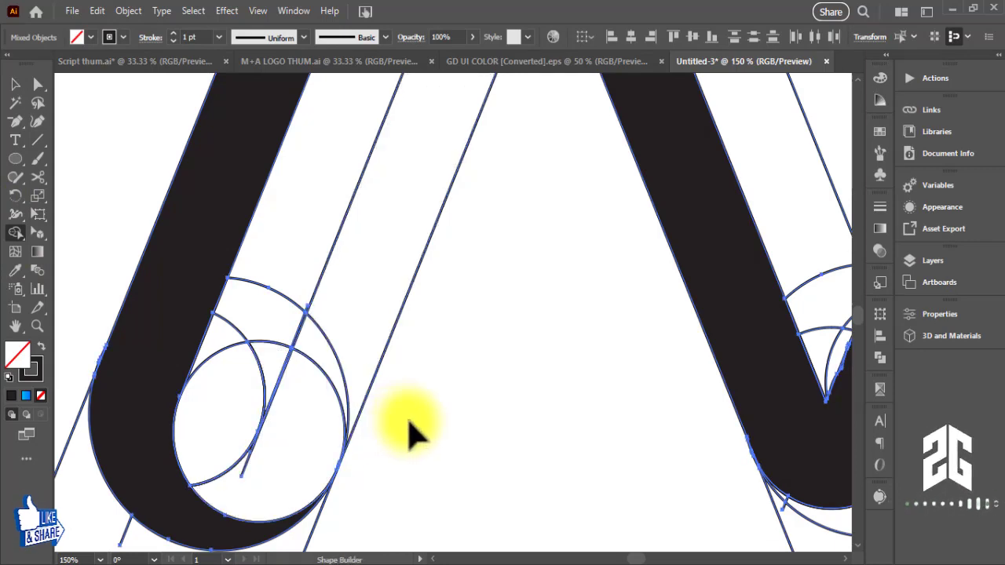
pyautogui.click(16, 84)
# Select all artwork, set the fill to black, and merge the inner left strip with the bottom curve
pyautogui.click(264, 341)
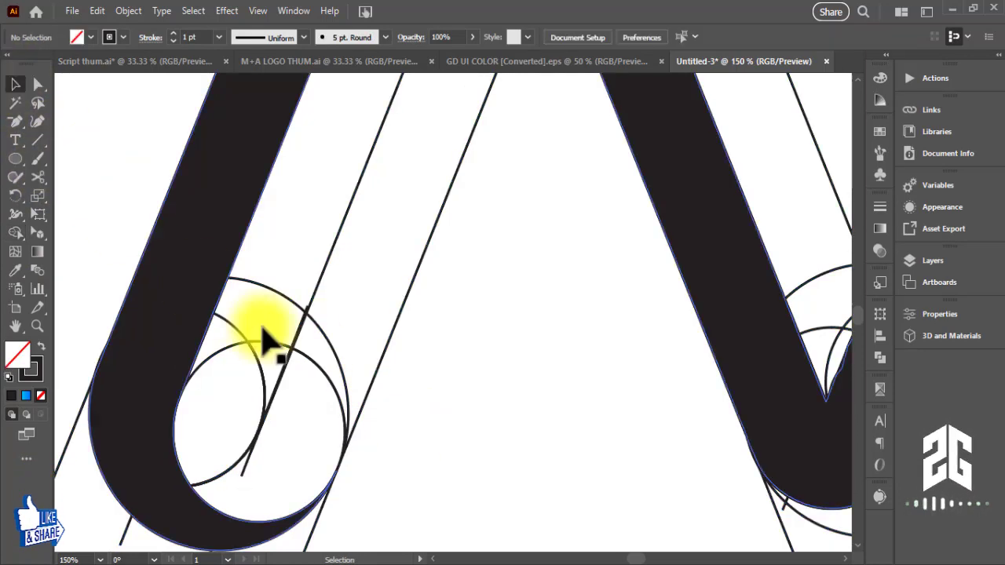
pyautogui.click(275, 401)
pyautogui.press('Delete')
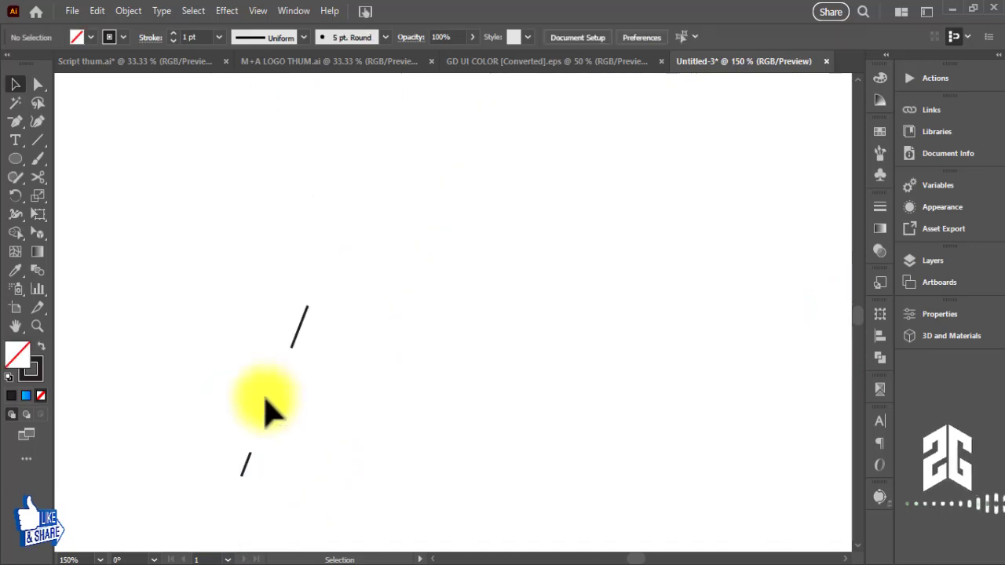
pyautogui.hotkey('ctrl', 'z')
pyautogui.hscroll(-2, 235, 467)
pyautogui.hotkey('ctrl', 'a')
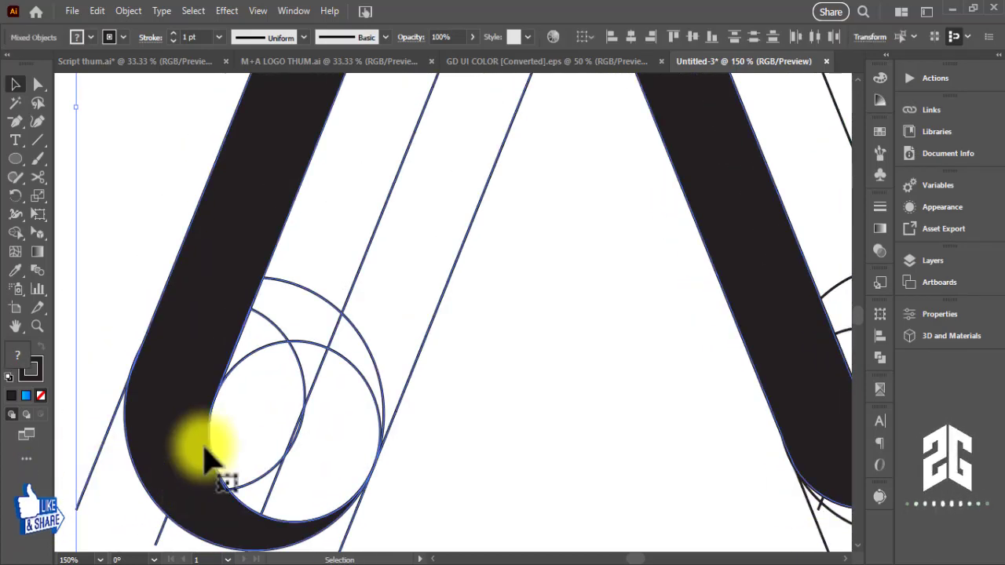
pyautogui.click(15, 233)
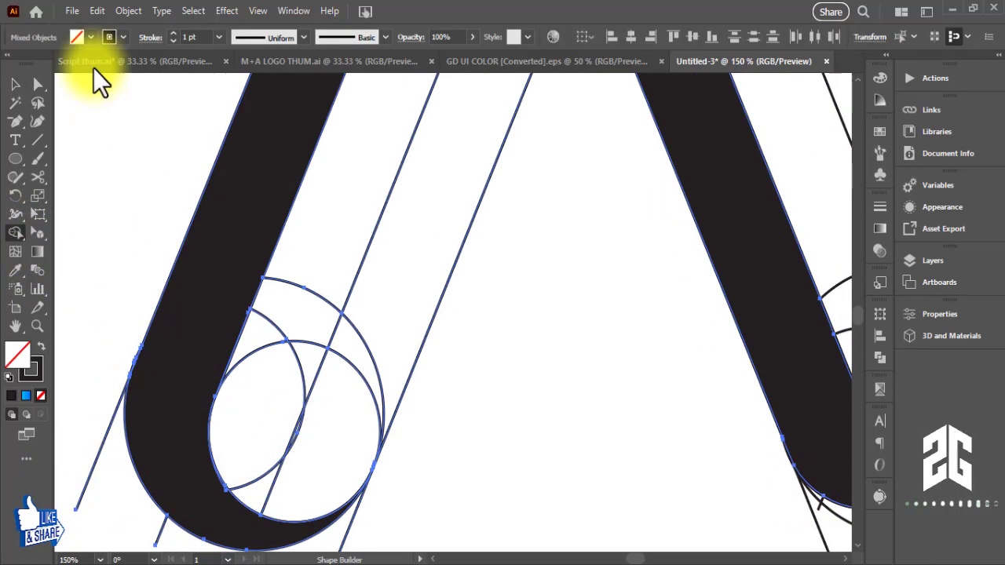
pyautogui.click(78, 37)
pyautogui.click(20, 107)
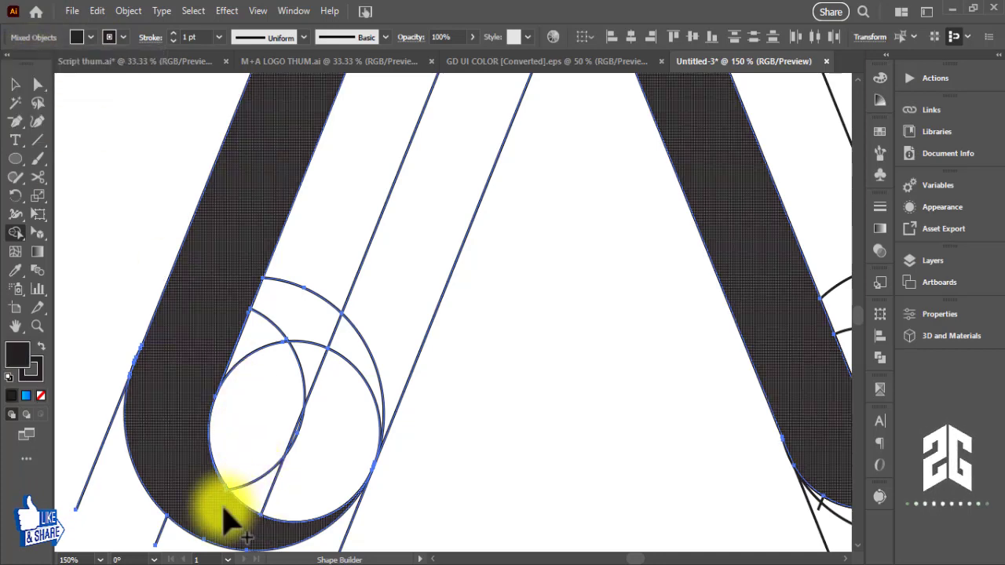
pyautogui.moveTo(228, 503)
pyautogui.mouseDown()
pyautogui.moveTo(380, 330)
pyautogui.moveTo(366, 348)
pyautogui.mouseUp()
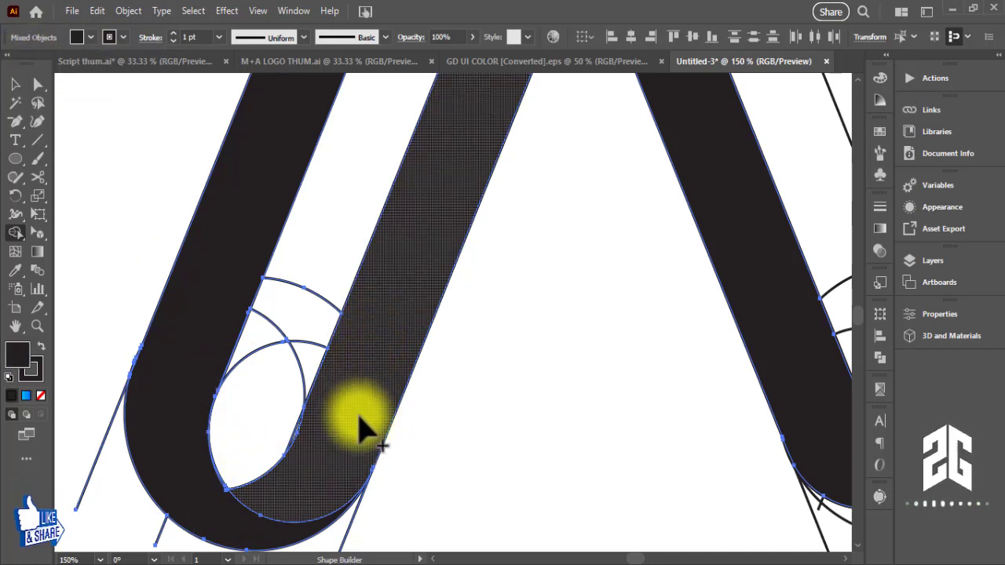
# Zoom out to the whole N and reselect all its artwork for Shape Builder
pyautogui.scroll(3, 359, 421)
pyautogui.hscroll(3, 314, 406)
pyautogui.hotkey('ctrl', '-')
pyautogui.hotkey('ctrl', '-')
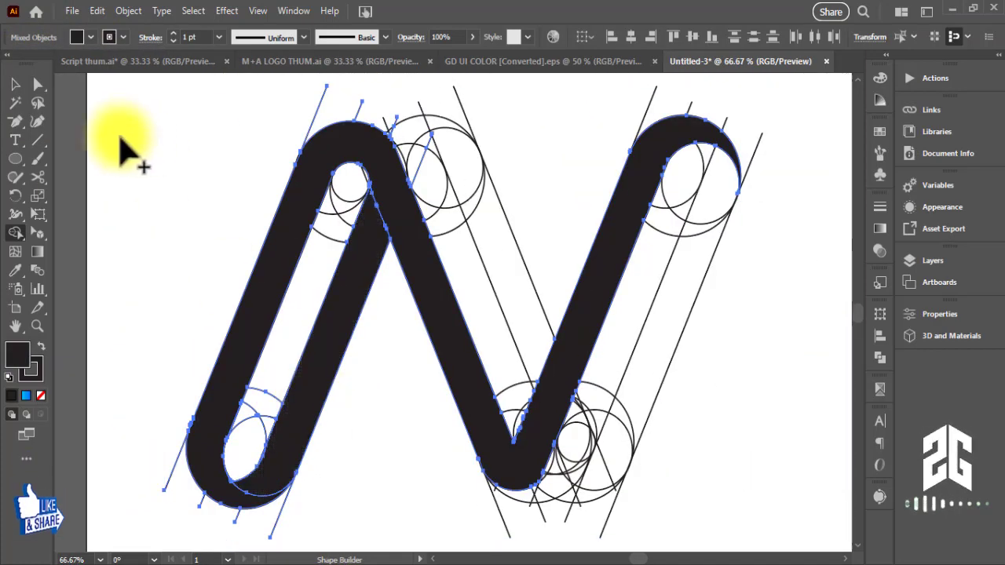
pyautogui.click(15, 84)
pyautogui.moveTo(168, 112); pyautogui.dragTo(773, 542)
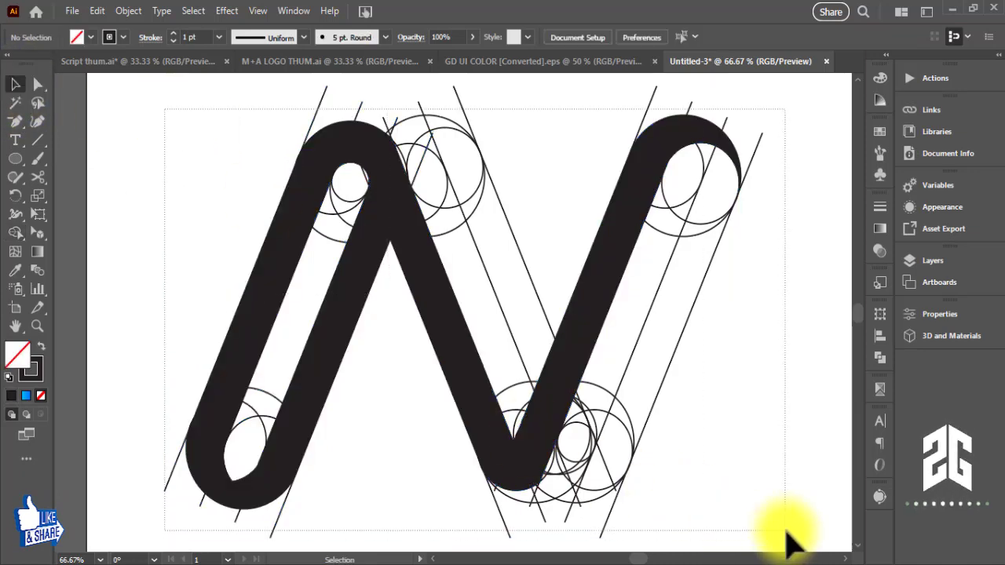
pyautogui.click(15, 233)
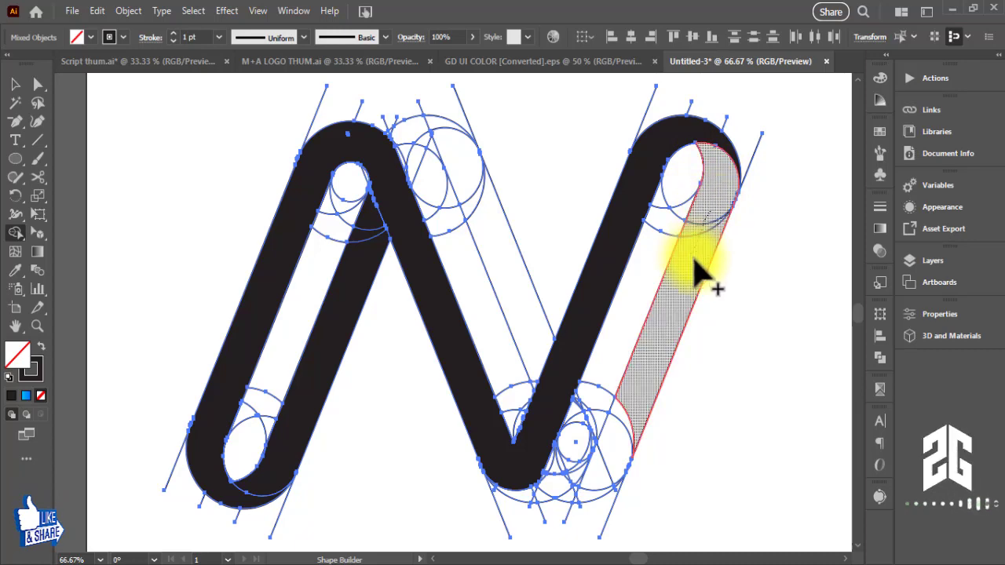
# Merge the right arm's outer strip in black with Shape Builder
pyautogui.click(76, 36)
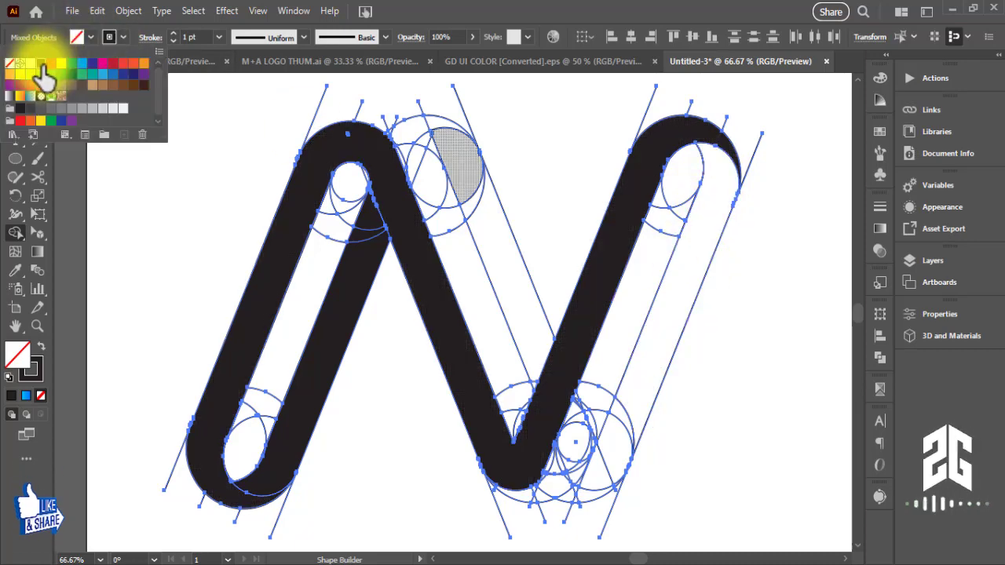
pyautogui.click(41, 62)
pyautogui.moveTo(691, 187)
pyautogui.mouseDown()
pyautogui.moveTo(608, 461)
pyautogui.moveTo(562, 493)
pyautogui.mouseUp()
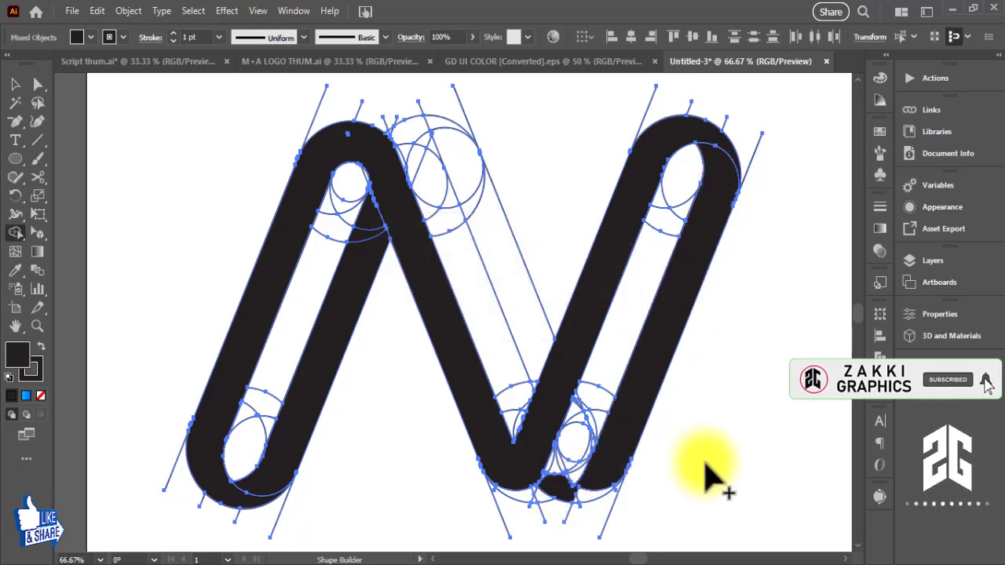
pyautogui.scroll(2, 704, 475)
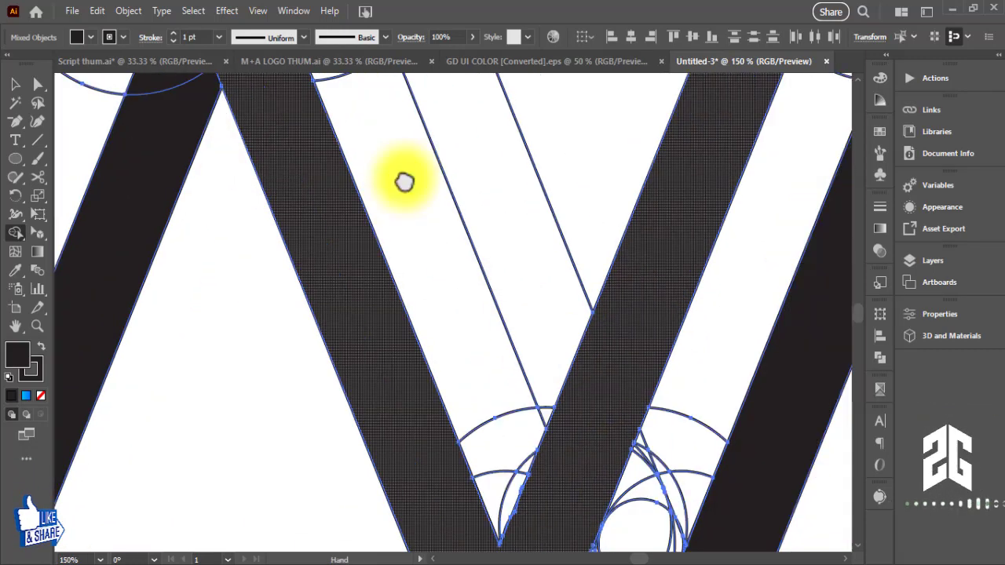
# Merge the fragments around the inner circle and the right arm region at the bottom bend
pyautogui.moveTo(704, 475); pyautogui.dragTo(596, 406)
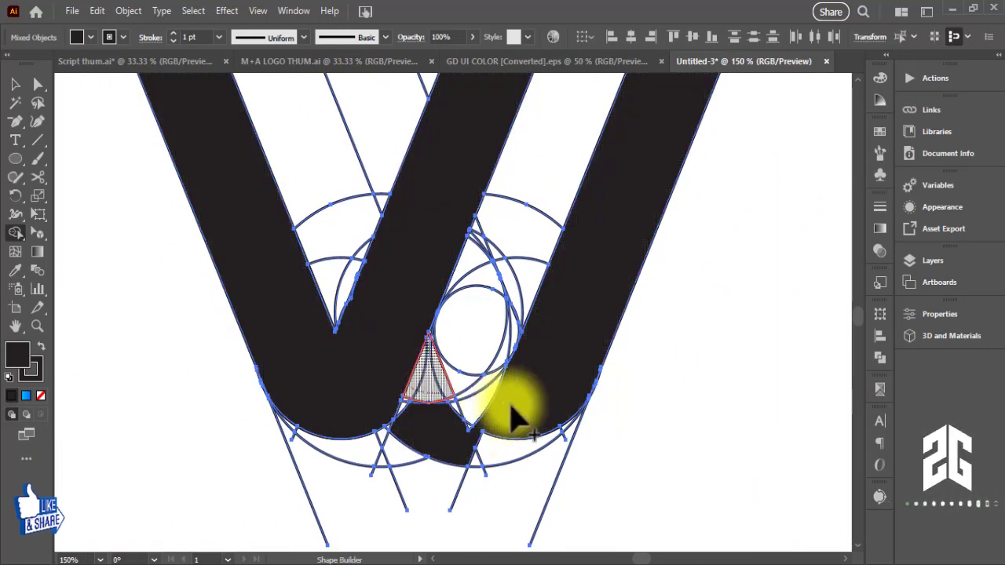
pyautogui.moveTo(410, 402); pyautogui.dragTo(448, 381)
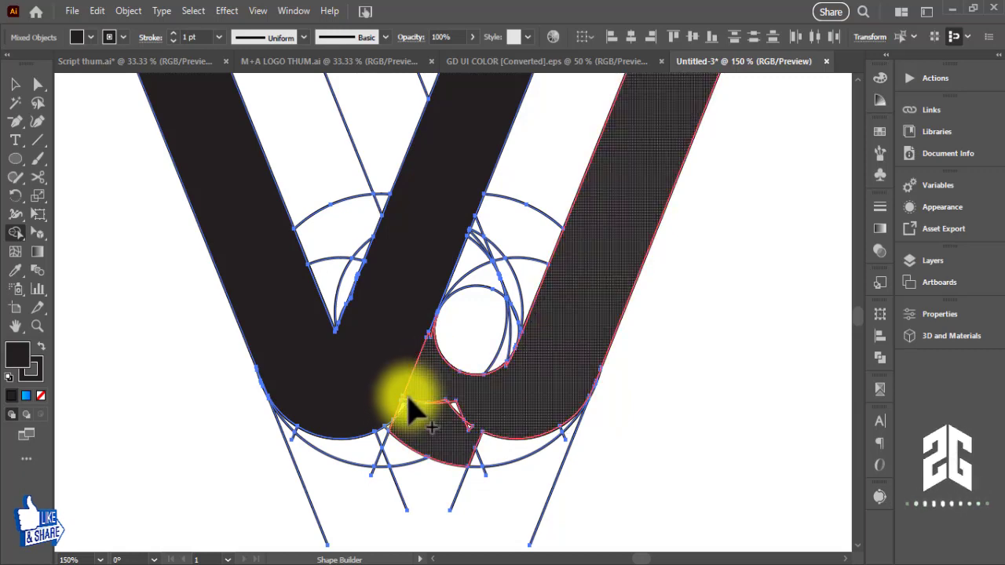
pyautogui.click(555, 432)
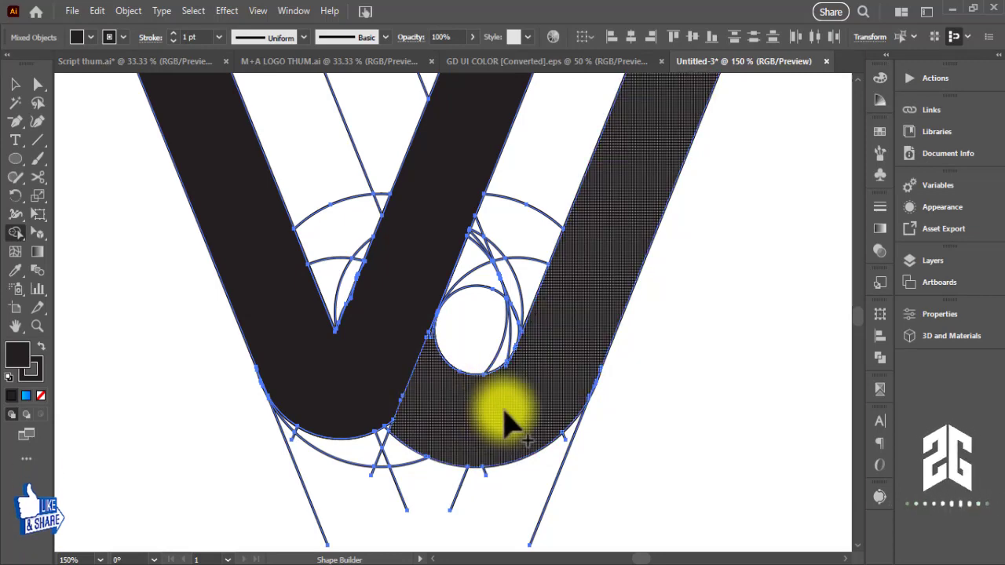
pyautogui.moveTo(444, 456)
pyautogui.mouseDown()
pyautogui.moveTo(521, 411)
pyautogui.moveTo(521, 283)
pyautogui.moveTo(519, 387)
pyautogui.mouseUp()
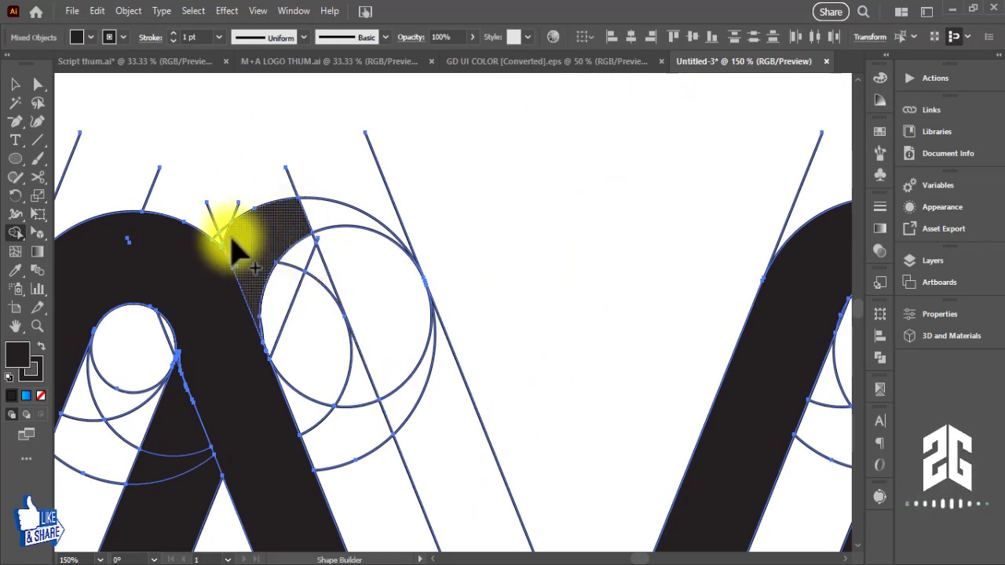
# Merge the top arch regions, long diagonal strip and top arc into one black loop
pyautogui.click(240, 271)
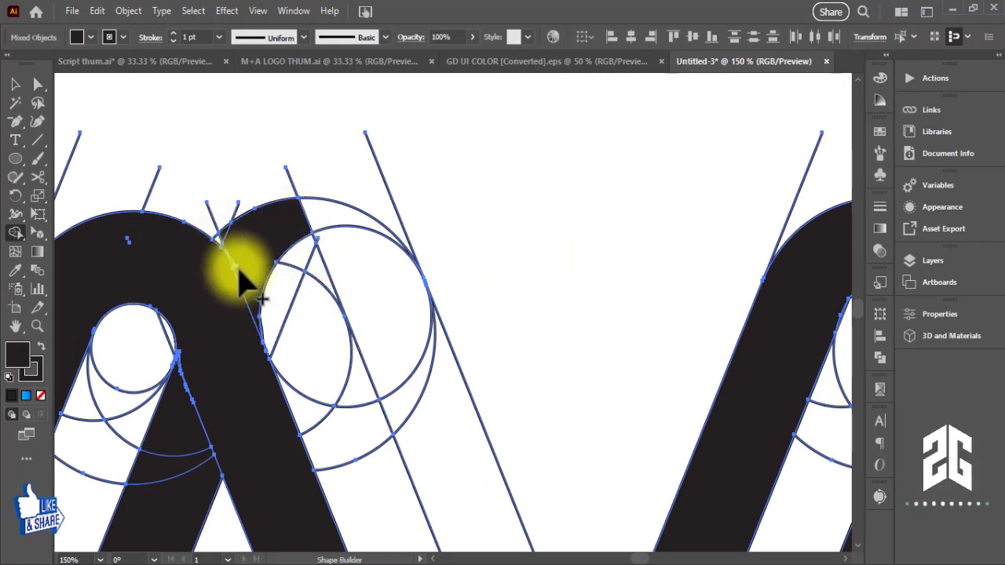
pyautogui.click(303, 227)
pyautogui.moveTo(365, 299); pyautogui.dragTo(321, 205)
pyautogui.click(386, 385)
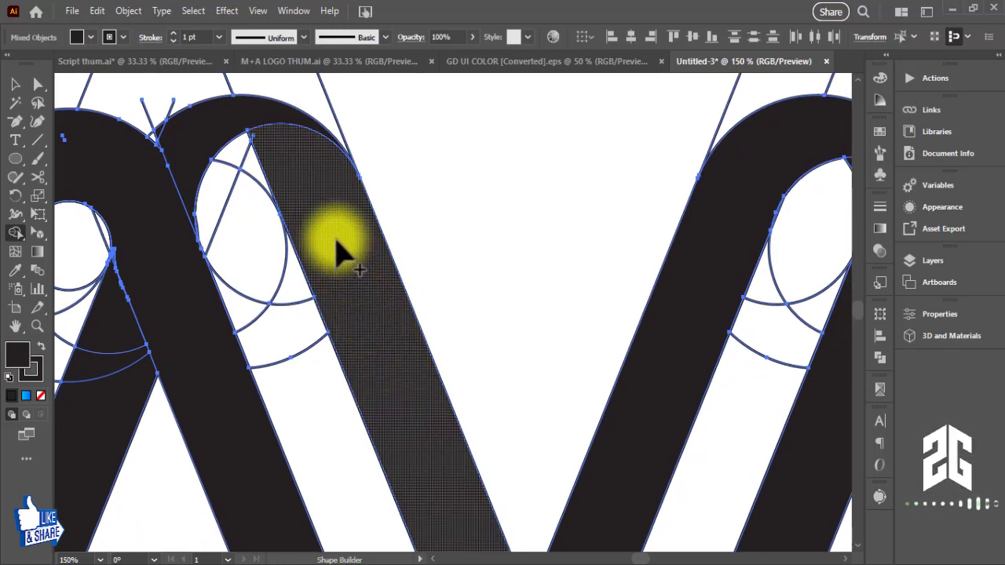
pyautogui.moveTo(211, 133); pyautogui.dragTo(325, 175)
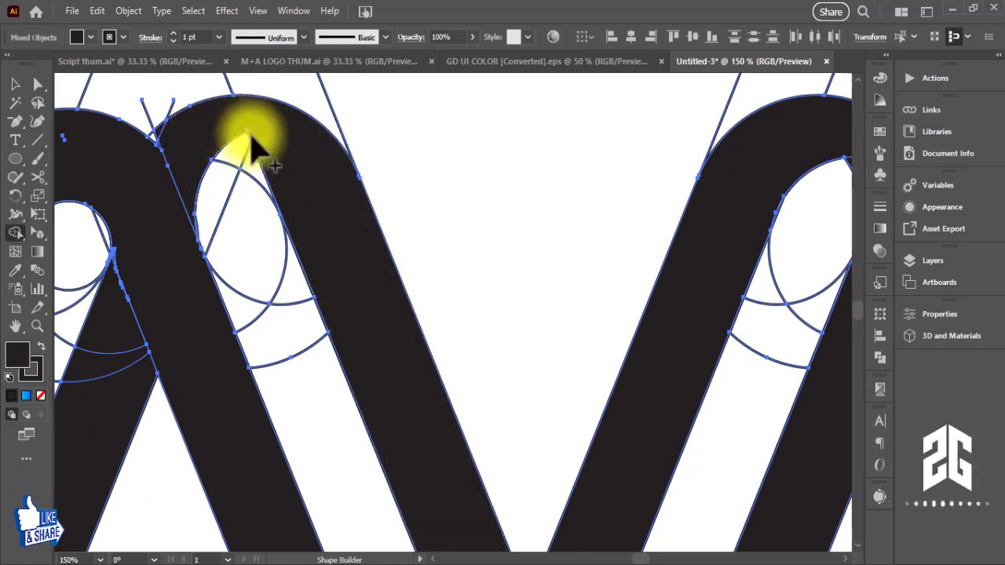
pyautogui.click(369, 213)
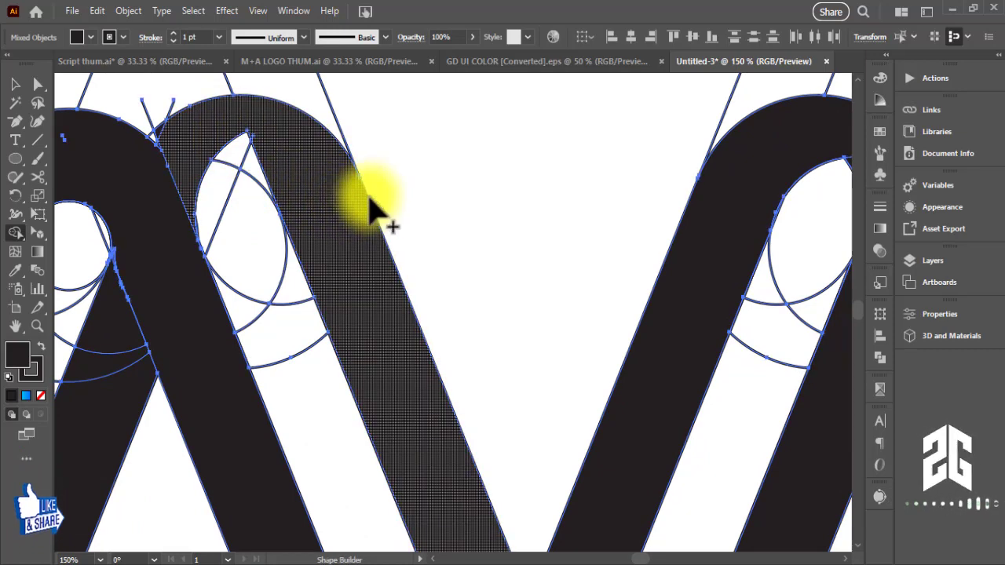
pyautogui.click(17, 84)
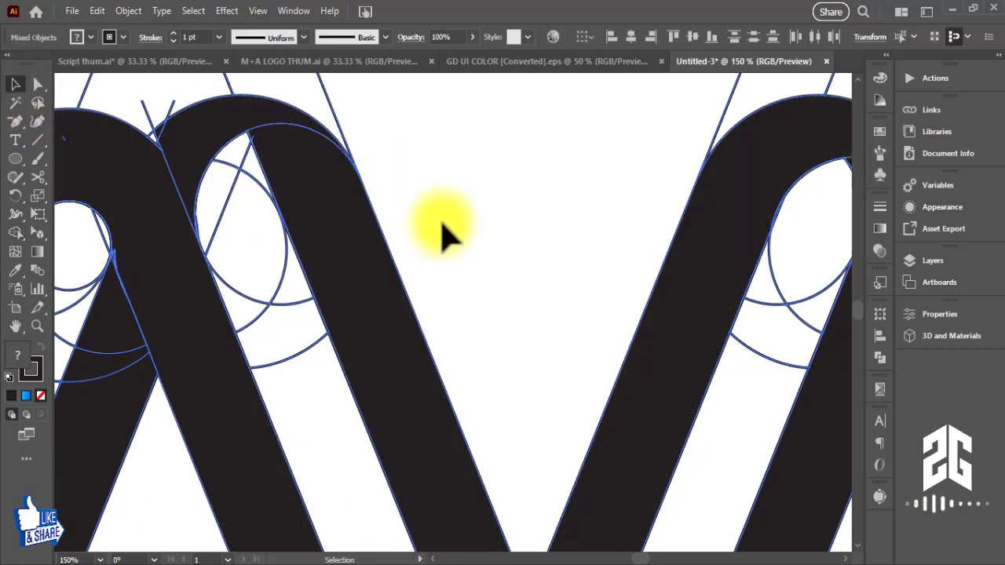
# Ungroup the N artwork, narrow the construction arc inside the top arch, and reselect the area
pyautogui.click(443, 231)
pyautogui.click(265, 196)
pyautogui.rightClick(267, 194)
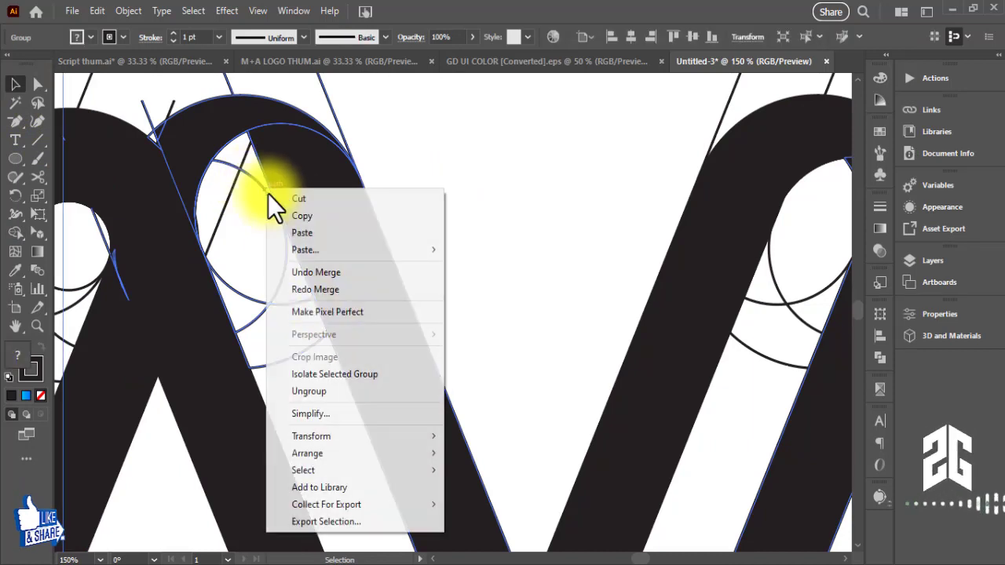
pyautogui.click(317, 391)
pyautogui.click(482, 259)
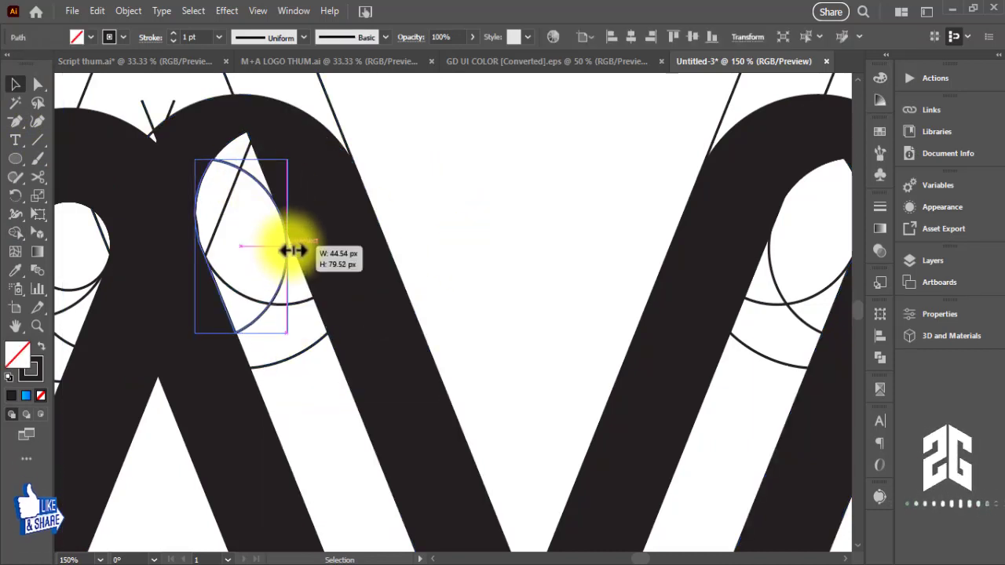
pyautogui.moveTo(292, 250); pyautogui.dragTo(291, 250)
pyautogui.moveTo(483, 117)
pyautogui.mouseDown()
pyautogui.moveTo(88, 394)
pyautogui.moveTo(102, 392)
pyautogui.mouseUp()
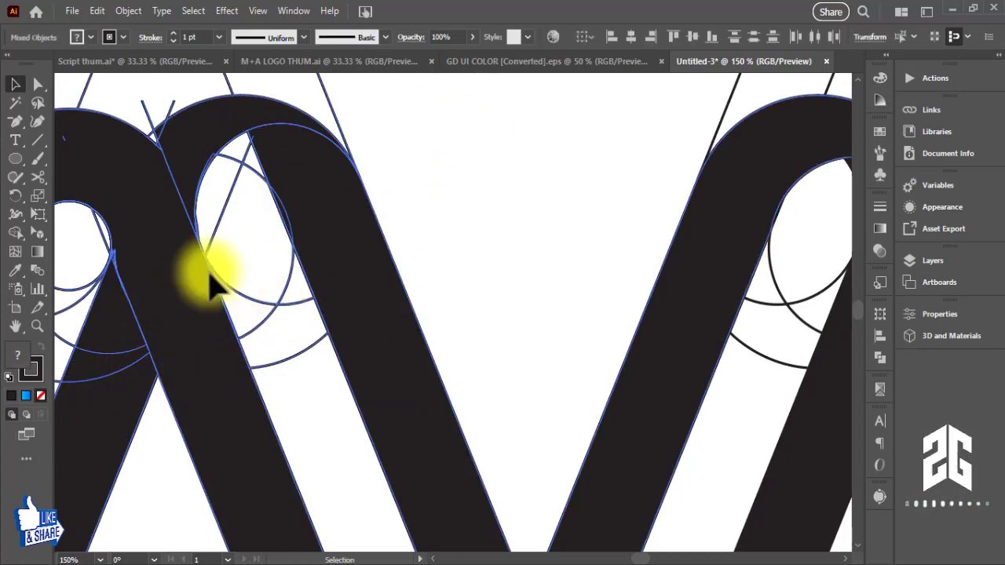
# Set the fill to black and Shape Builder-merge the middle diagonal strip's upper and lower parts
pyautogui.click(76, 38)
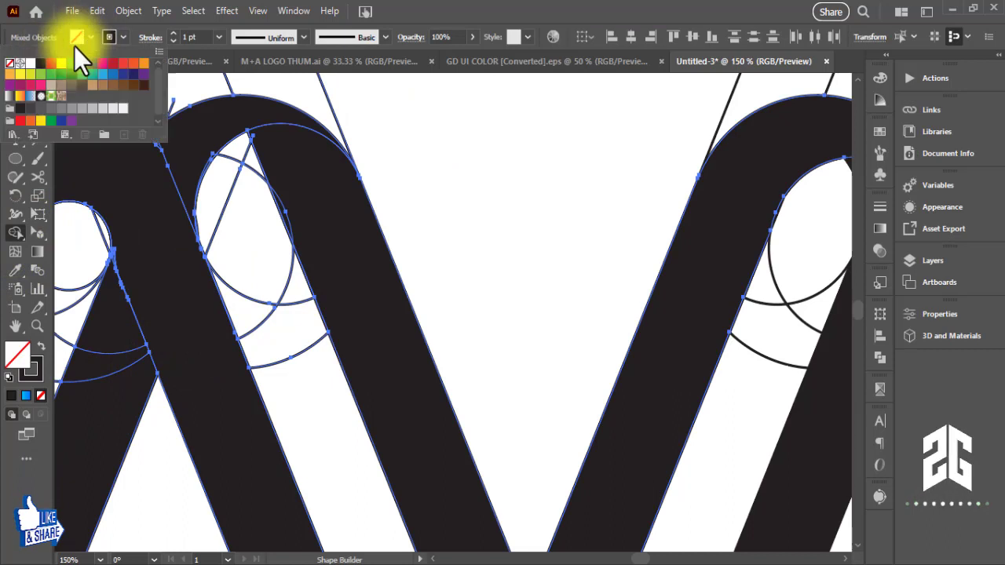
pyautogui.click(40, 64)
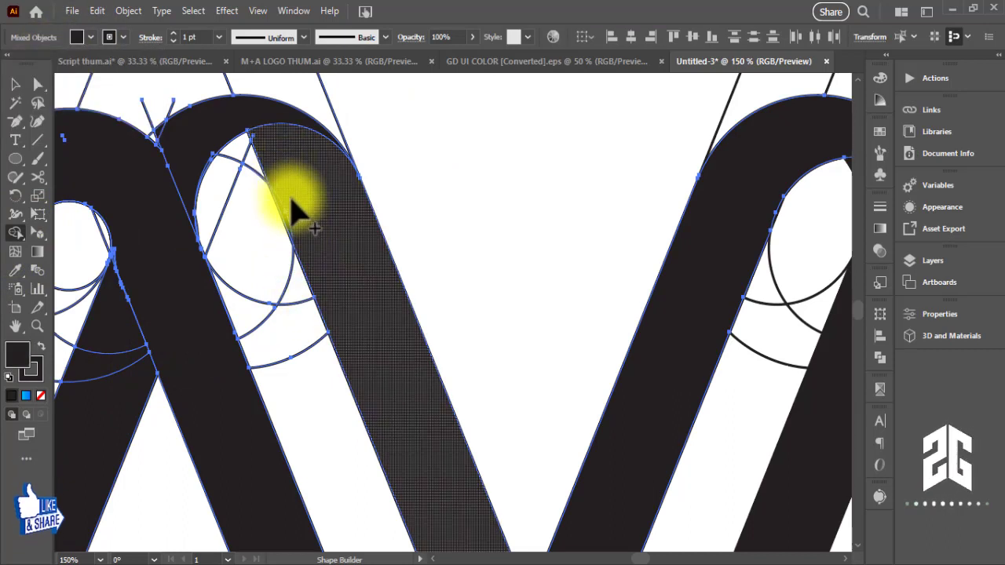
pyautogui.click(331, 277)
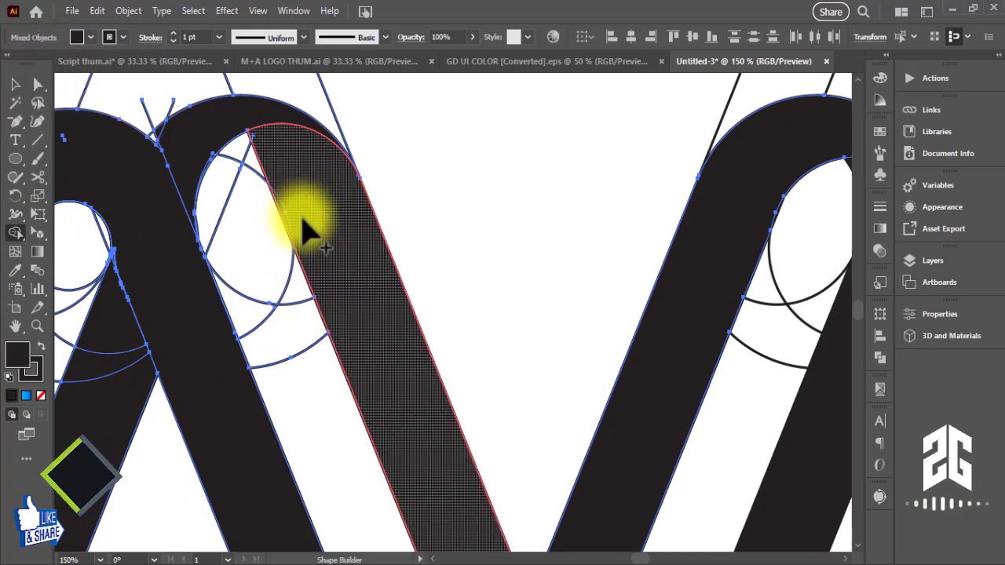
pyautogui.moveTo(374, 406); pyautogui.dragTo(338, 318)
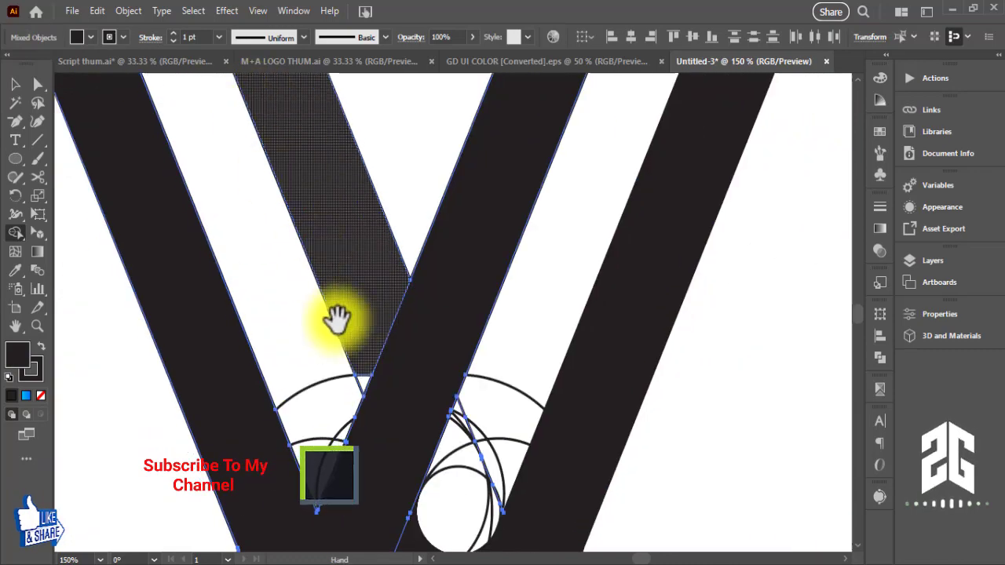
pyautogui.click(354, 376)
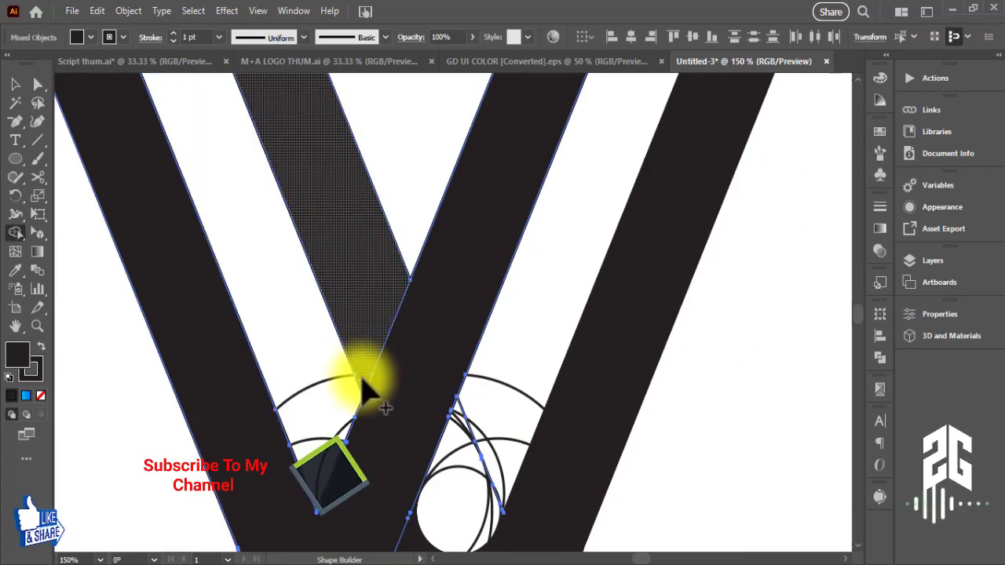
pyautogui.moveTo(362, 386)
pyautogui.mouseDown()
pyautogui.moveTo(453, 399)
pyautogui.moveTo(448, 238)
pyautogui.moveTo(646, 460)
pyautogui.moveTo(424, 299)
pyautogui.moveTo(523, 494)
pyautogui.moveTo(568, 494)
pyautogui.moveTo(599, 460)
pyautogui.moveTo(542, 401)
pyautogui.mouseUp()
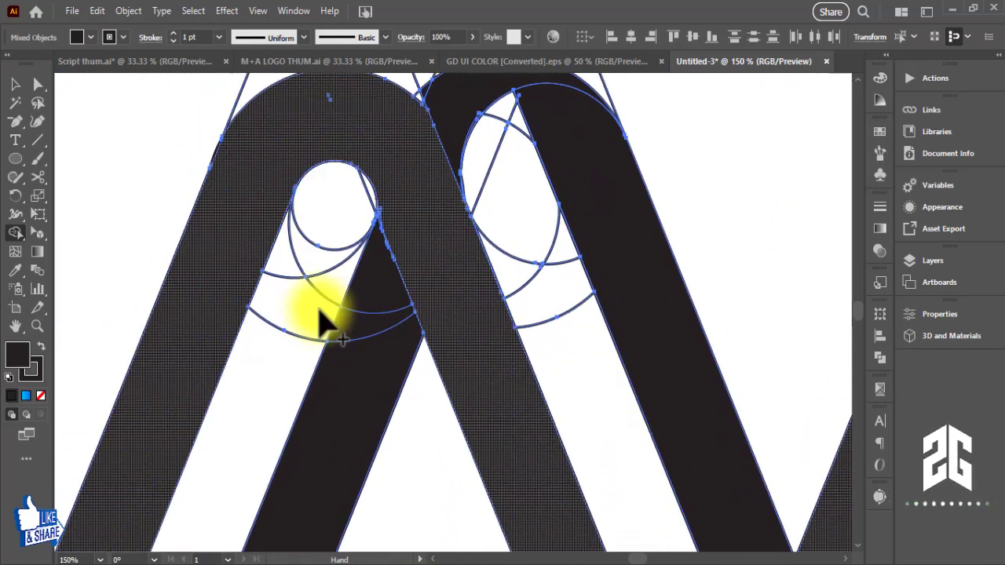
# Zoom into the arch junction, merge its small wedge into the black arch, then zoom out
pyautogui.moveTo(351, 410)
pyautogui.mouseDown()
pyautogui.moveTo(318, 502)
pyautogui.moveTo(314, 486)
pyautogui.mouseUp()
pyautogui.moveTo(291, 171)
pyautogui.mouseDown()
pyautogui.moveTo(383, 200)
pyautogui.moveTo(408, 184)
pyautogui.moveTo(486, 204)
pyautogui.mouseUp()
pyautogui.press('z')
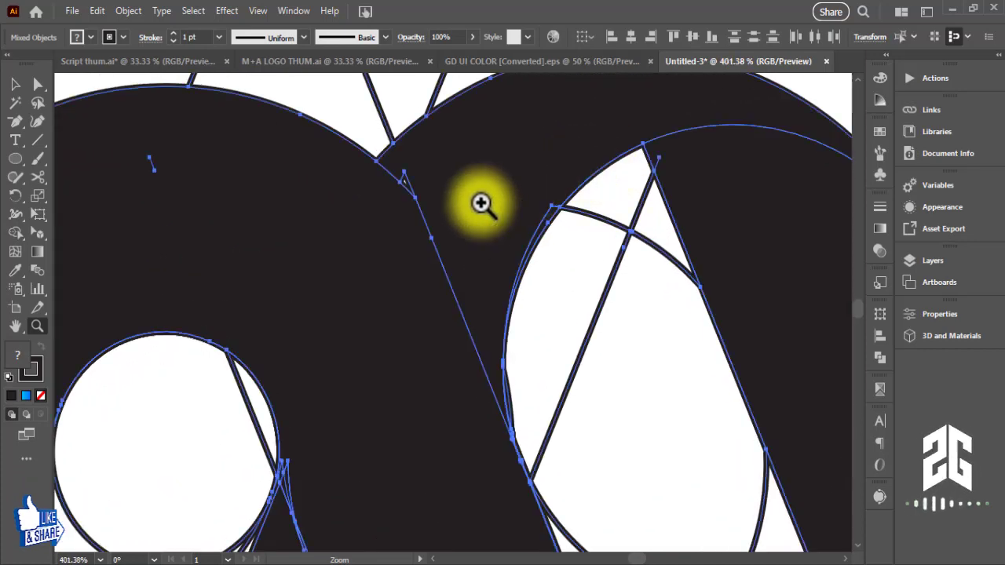
pyautogui.hotkey('shift', 'm')
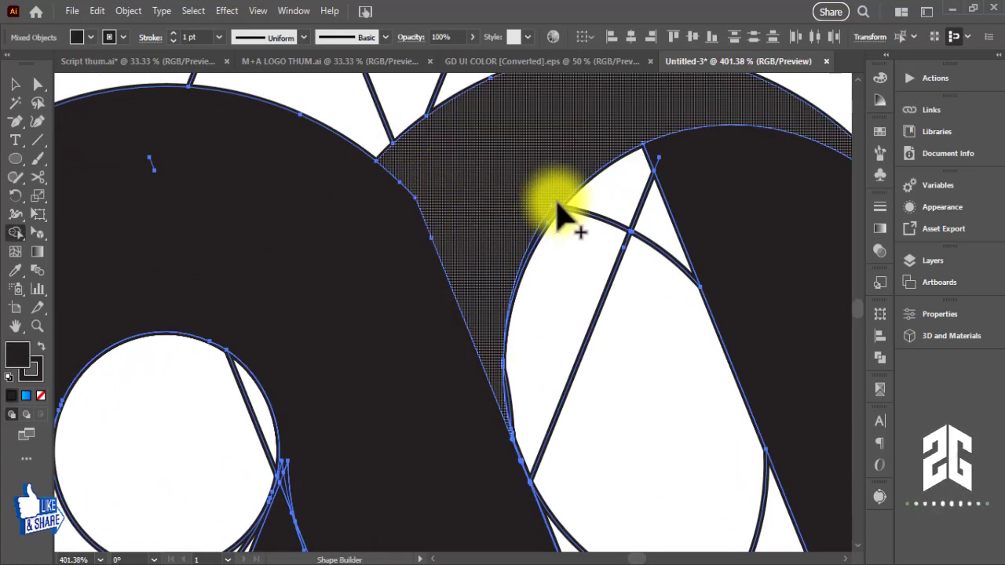
pyautogui.moveTo(554, 223); pyautogui.dragTo(404, 197)
pyautogui.hotkey('ctrl', '-')
pyautogui.hotkey('ctrl', '-')
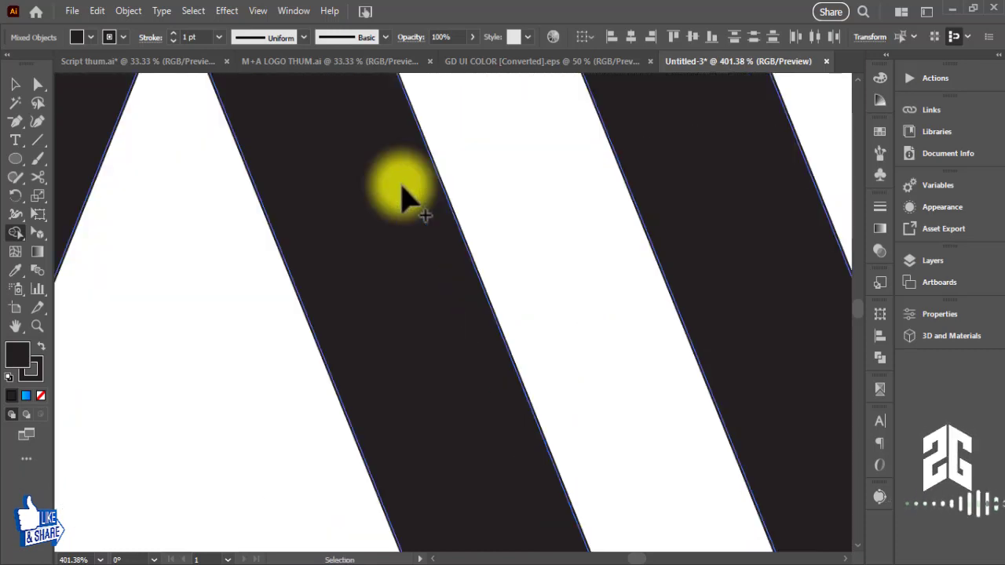
pyautogui.hotkey('ctrl', '-')
pyautogui.hotkey('ctrl', '-')
pyautogui.hotkey('ctrl', '-')
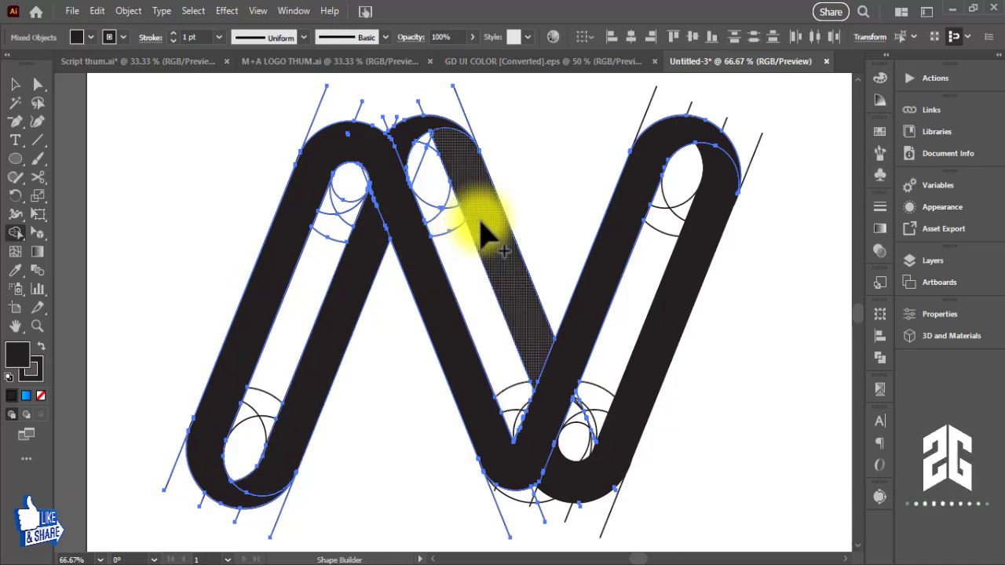
# Zoom in on the top arches and merge the right arch with its diagonal
pyautogui.press('z')
pyautogui.moveTo(424, 147); pyautogui.dragTo(657, 148)
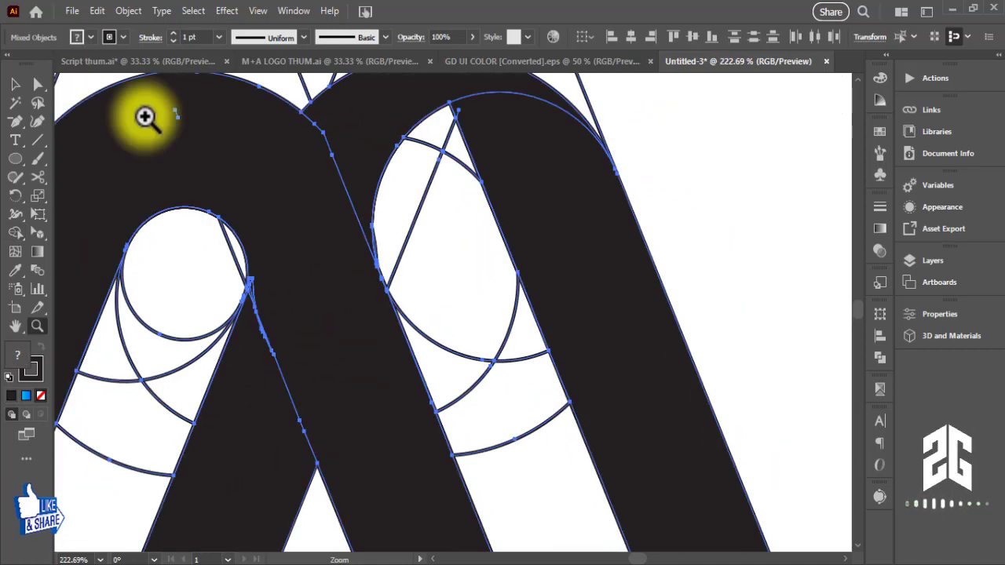
pyautogui.click(15, 84)
pyautogui.moveTo(485, 162)
pyautogui.mouseDown()
pyautogui.moveTo(559, 228)
pyautogui.moveTo(463, 129)
pyautogui.moveTo(514, 176)
pyautogui.moveTo(482, 225)
pyautogui.mouseUp()
pyautogui.hotkey('shift', 'm')
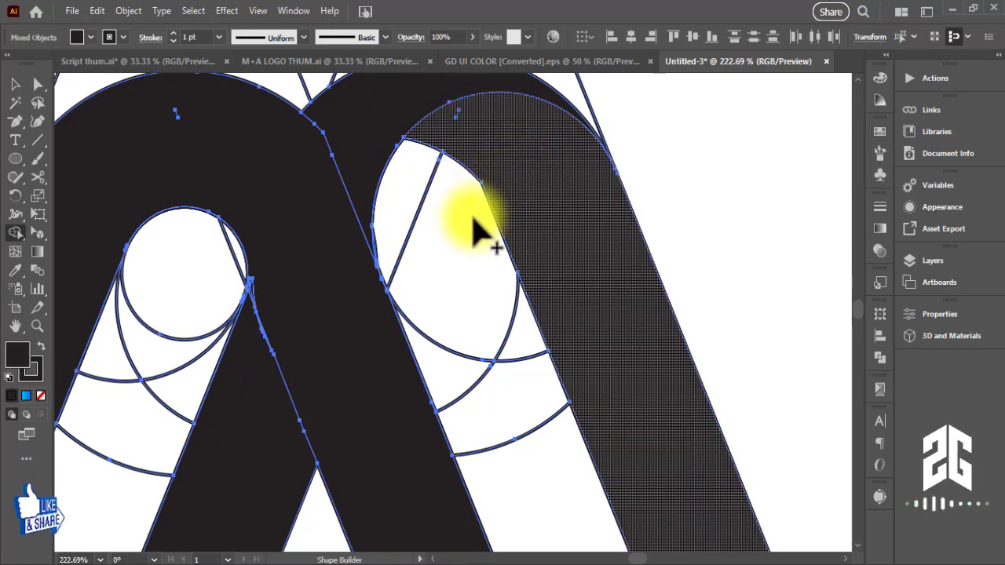
# Merge away the small junction spike and the thin sliver along the triangle's edge
pyautogui.press('z')
pyautogui.moveTo(269, 295); pyautogui.dragTo(531, 253)
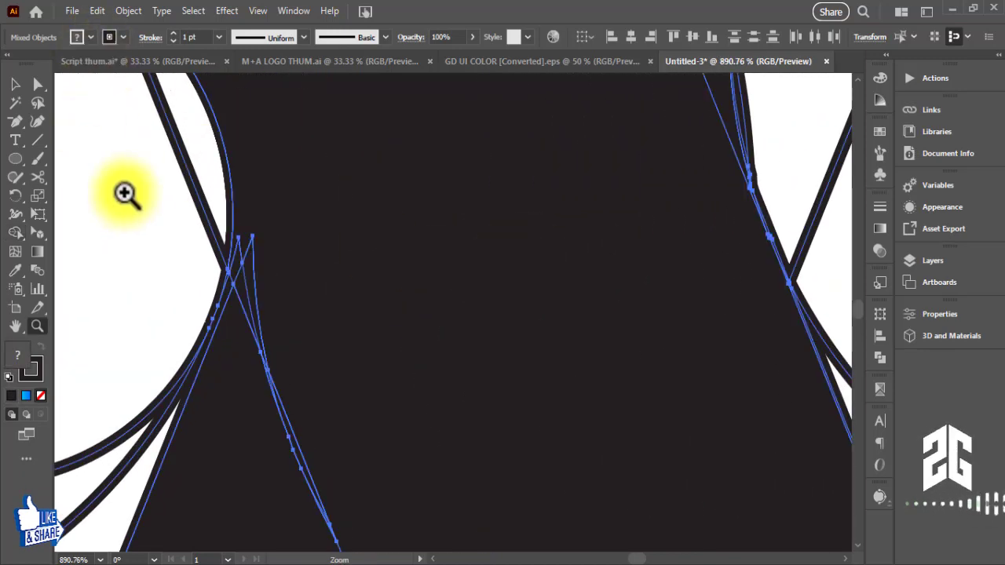
pyautogui.click(15, 232)
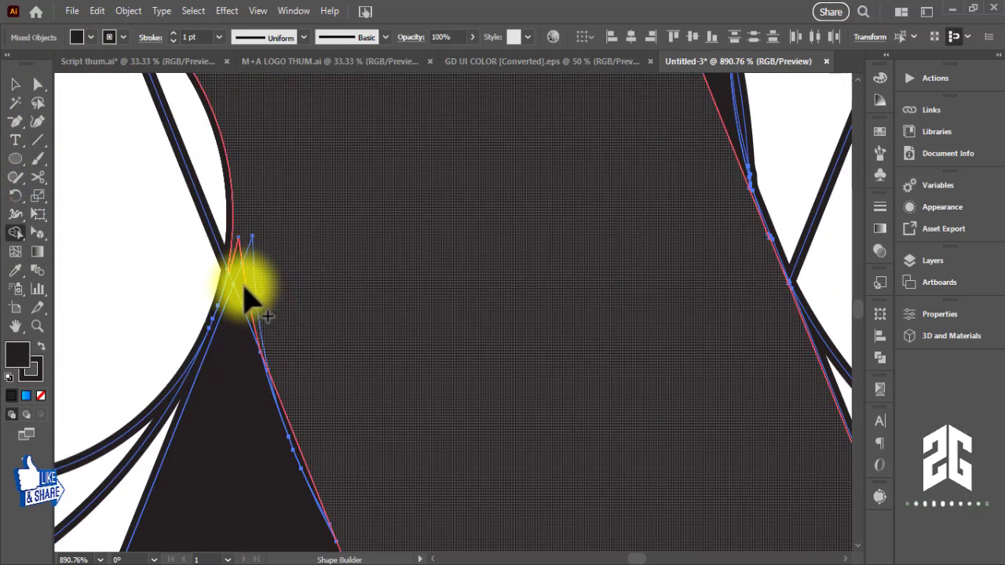
pyautogui.moveTo(245, 296); pyautogui.dragTo(240, 262)
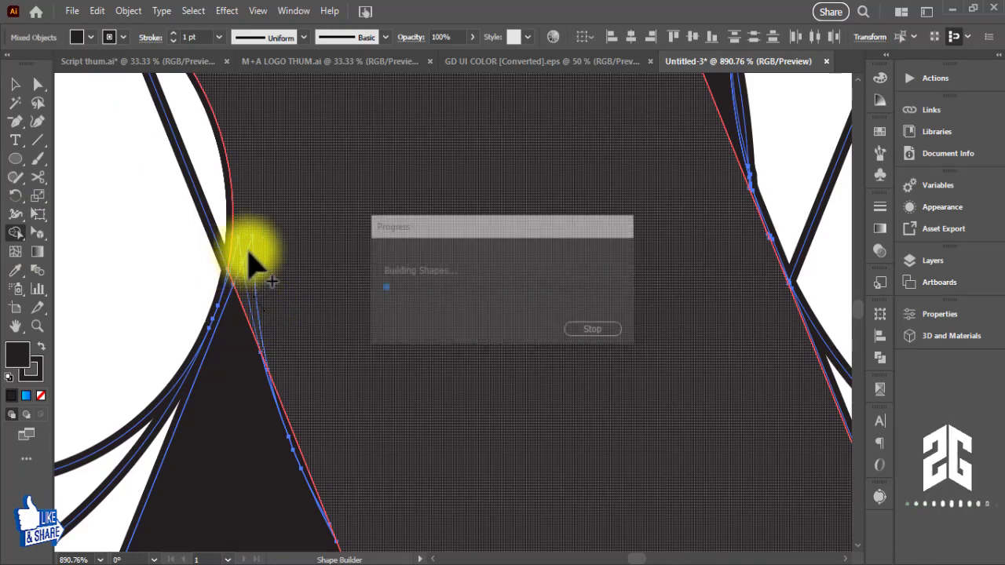
pyautogui.moveTo(330, 369); pyautogui.dragTo(427, 218)
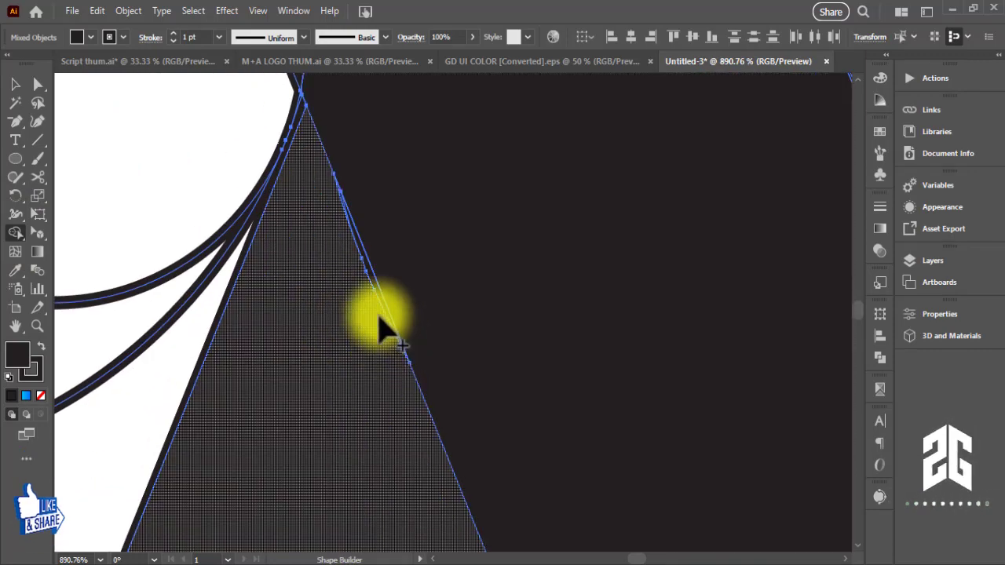
pyautogui.moveTo(361, 263); pyautogui.dragTo(355, 236)
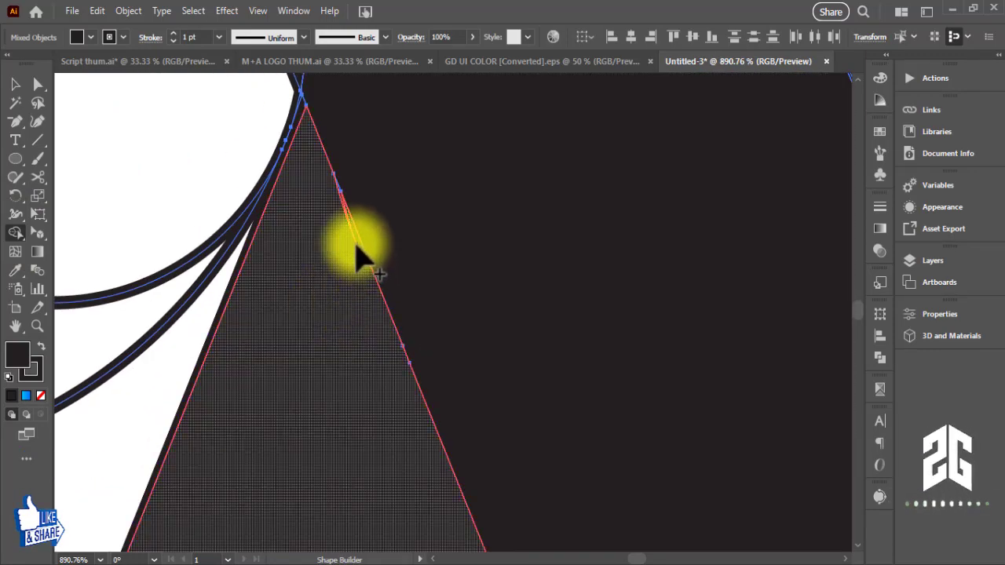
# Zoom out and drag across all the N strokes to unite them into one shape
pyautogui.scroll(-3, 326, 228)
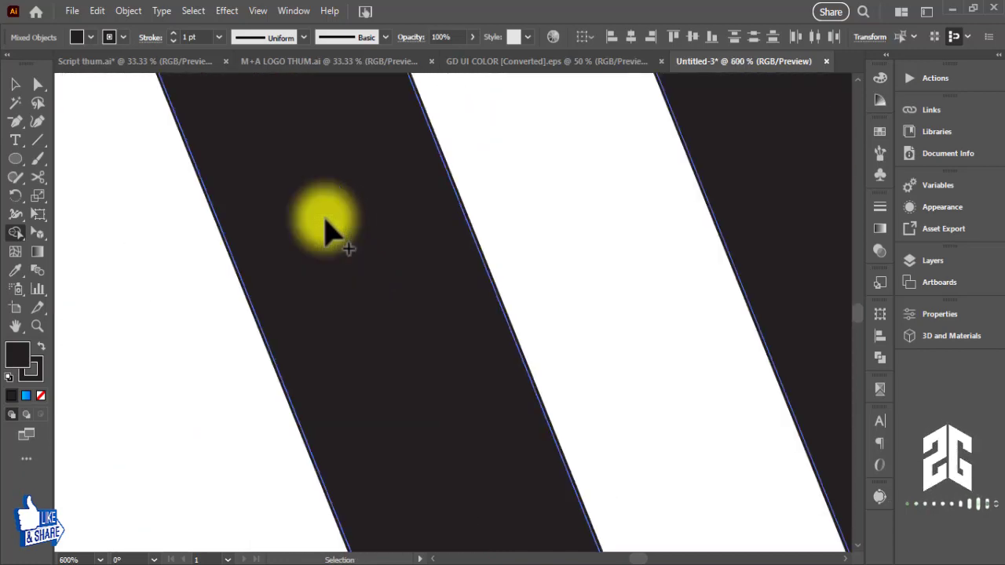
pyautogui.scroll(-2, 329, 226)
pyautogui.scroll(-3, 328, 226)
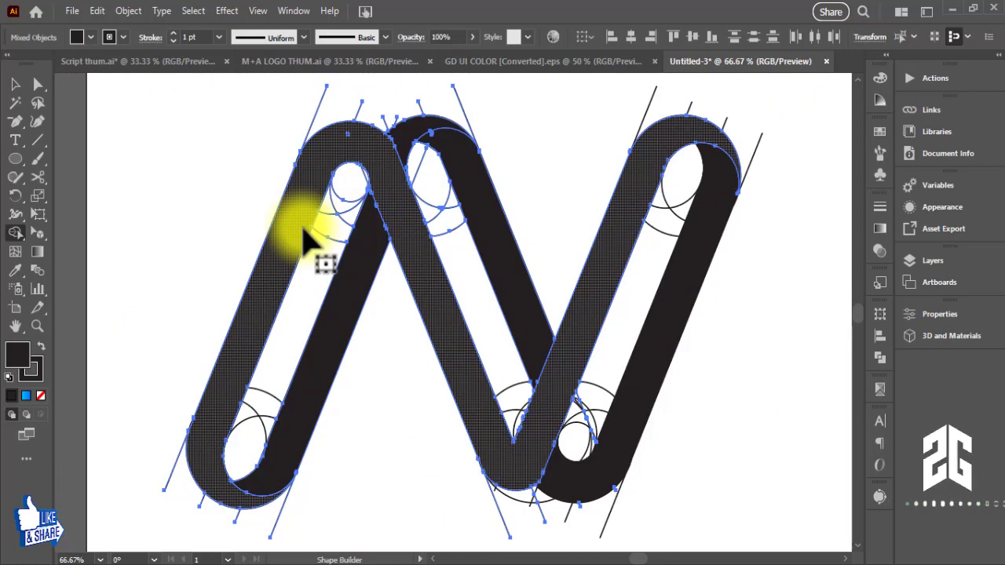
pyautogui.scroll(-1, 309, 239)
pyautogui.moveTo(299, 233); pyautogui.dragTo(359, 197)
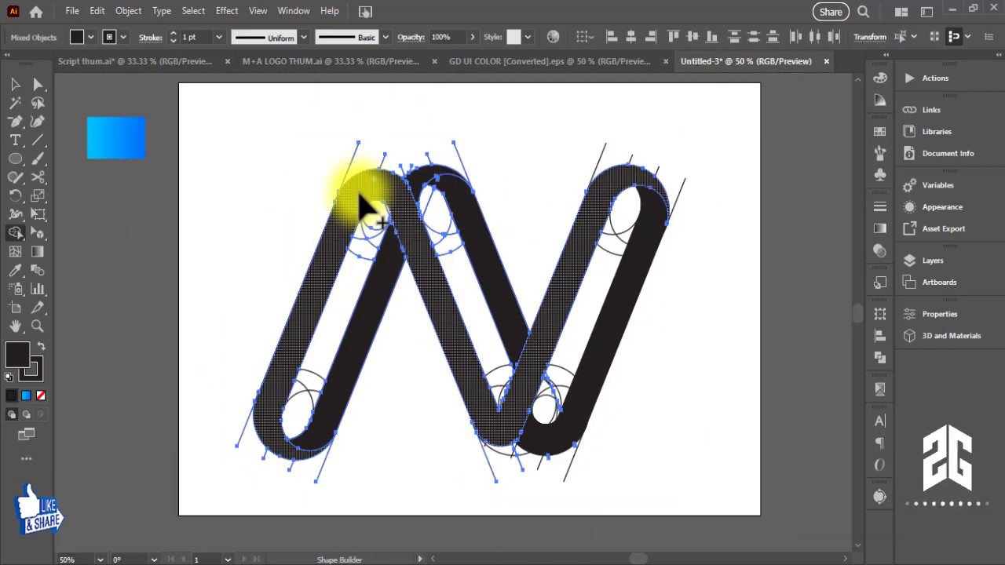
pyautogui.click(16, 84)
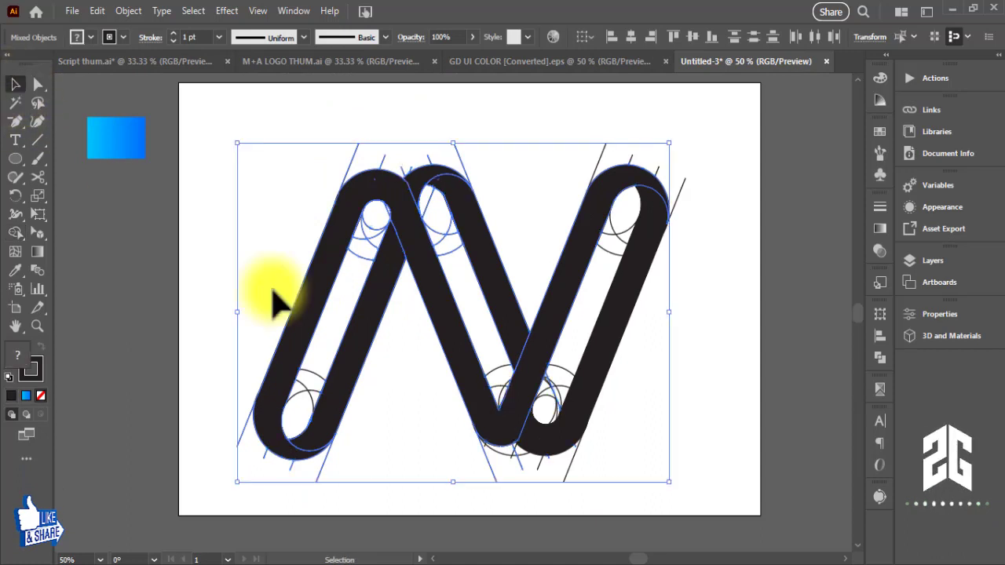
pyautogui.click(253, 225)
pyautogui.click(443, 318)
pyautogui.rightClick(448, 325)
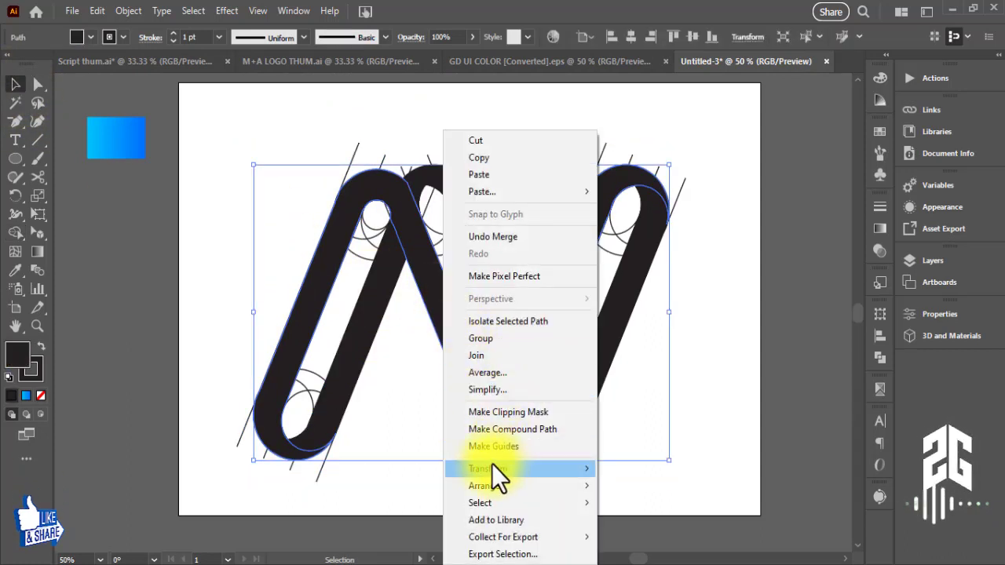
pyautogui.click(205, 314)
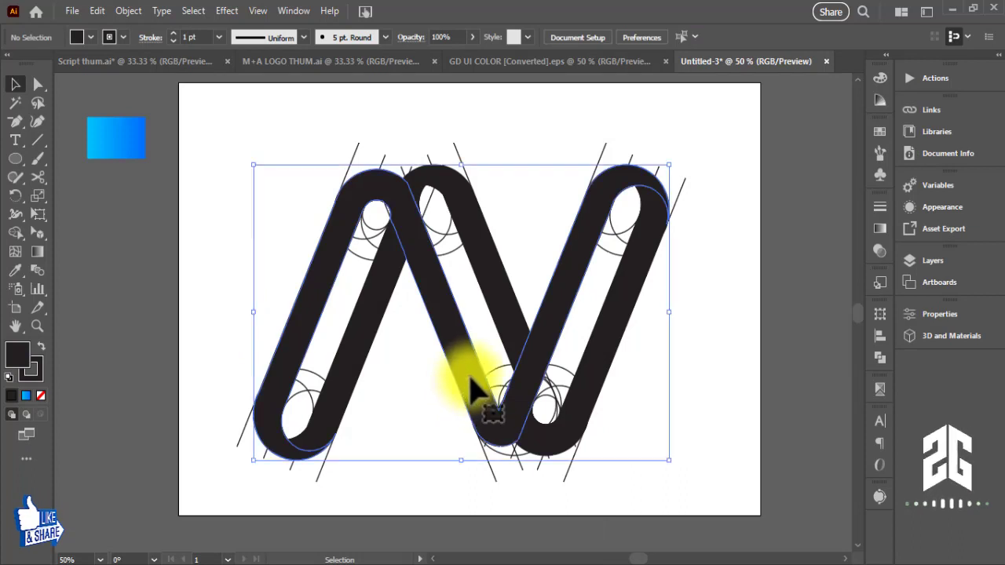
pyautogui.click(471, 381)
pyautogui.click(577, 298)
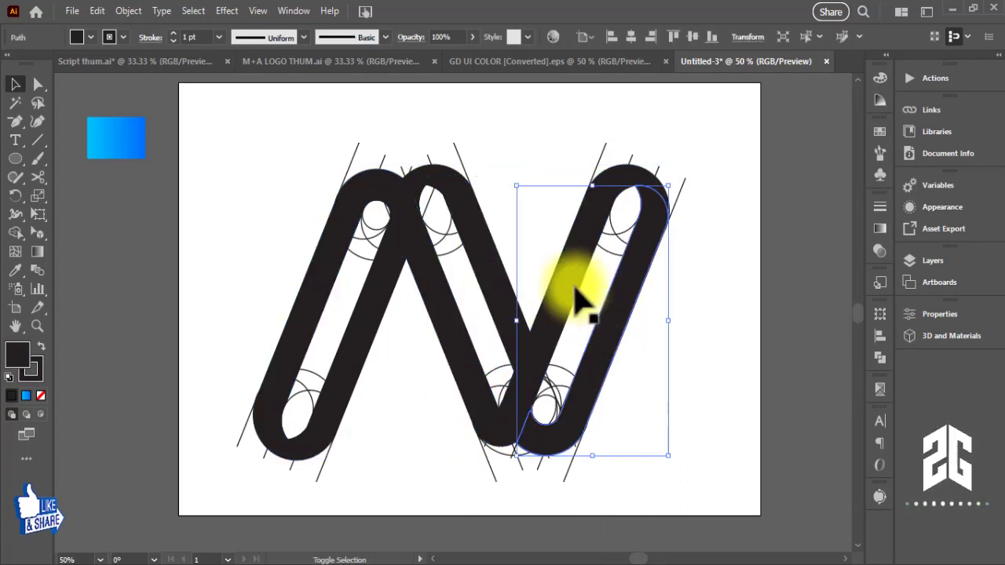
pyautogui.keyDown('shift'); pyautogui.click(524, 305); pyautogui.keyUp('shift')
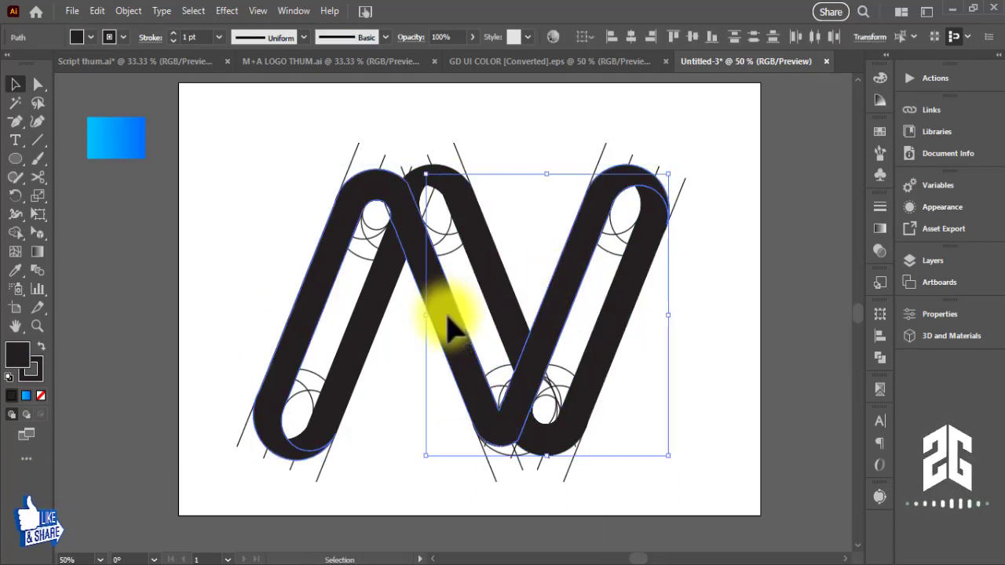
pyautogui.keyDown('shift'); pyautogui.click(337, 310); pyautogui.keyUp('shift')
pyautogui.click(228, 291)
pyautogui.keyDown('shift'); pyautogui.click(321, 337); pyautogui.keyUp('shift')
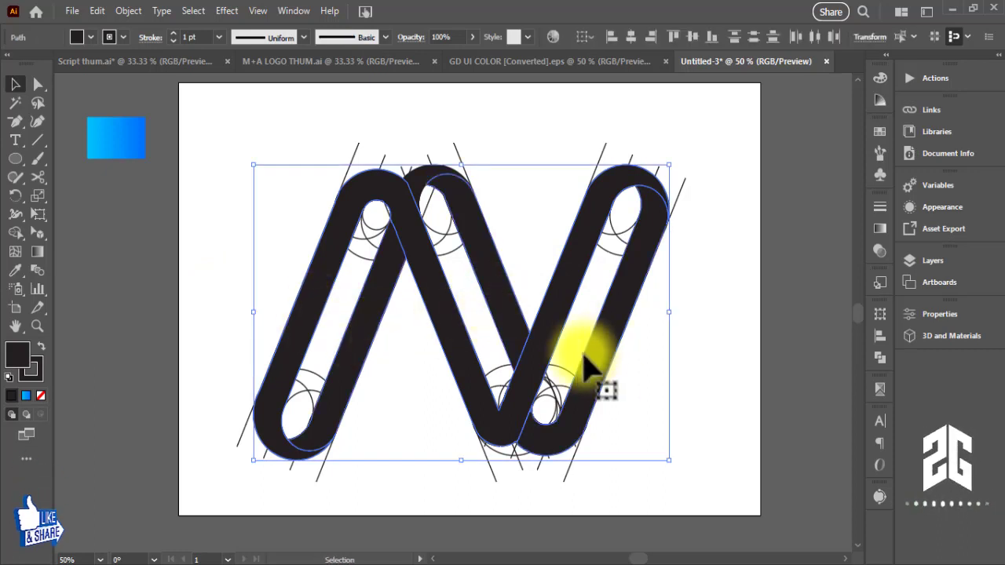
pyautogui.press('Delete')
pyautogui.hotkey('ctrl', 'z')
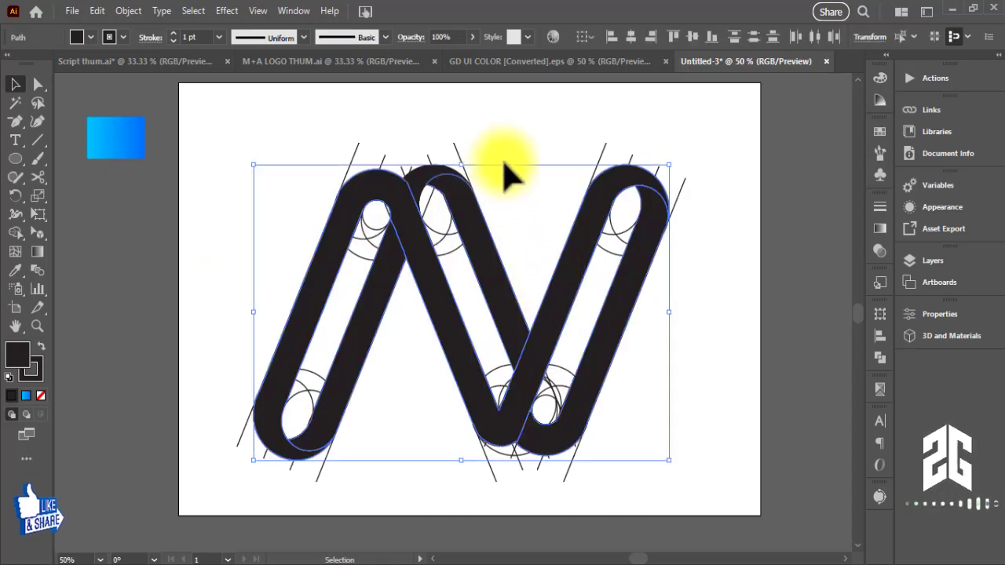
pyautogui.moveTo(527, 157); pyautogui.dragTo(354, 275)
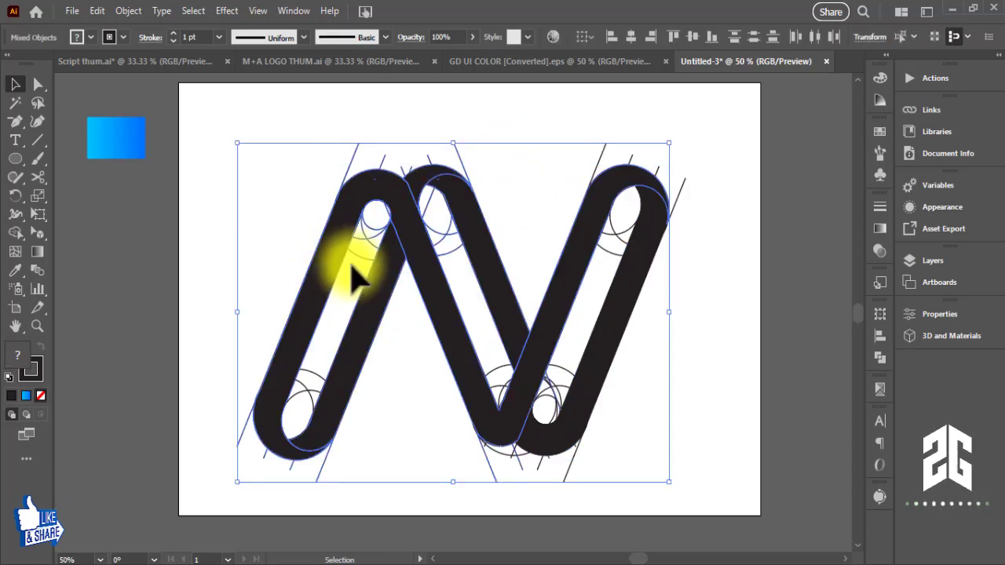
pyautogui.click(15, 232)
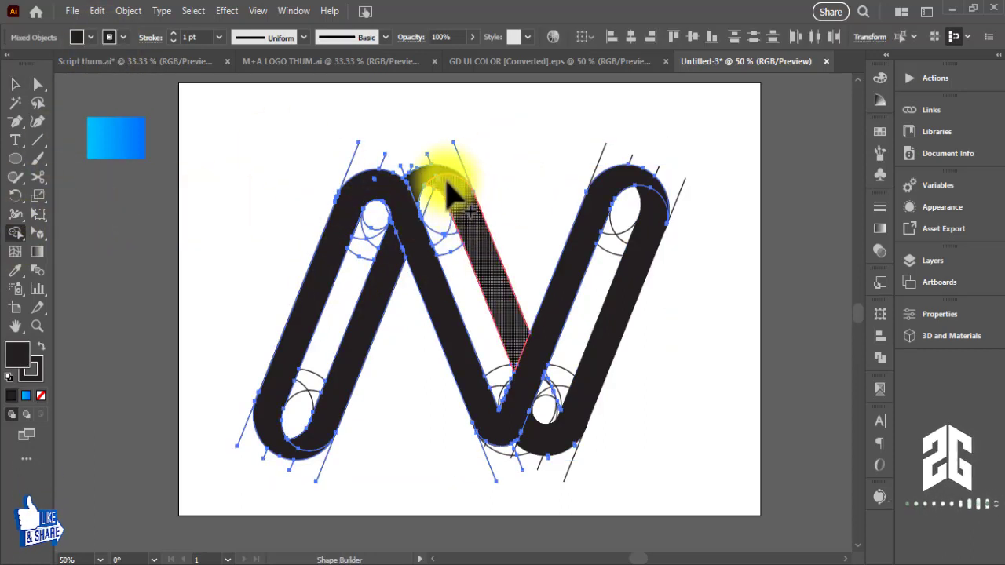
pyautogui.press('z')
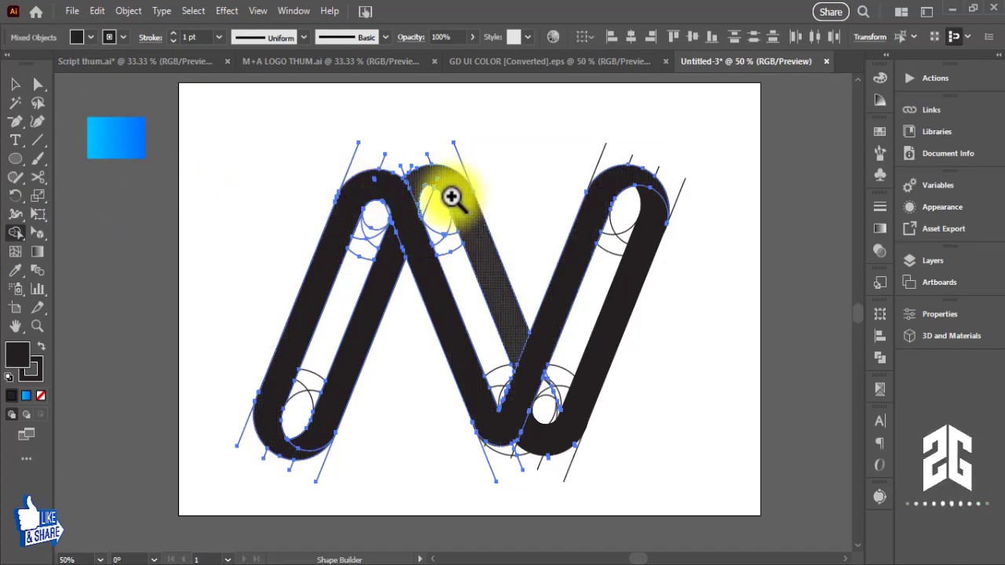
pyautogui.moveTo(449, 197)
pyautogui.mouseDown()
pyautogui.moveTo(702, 166)
pyautogui.moveTo(691, 164)
pyautogui.mouseUp()
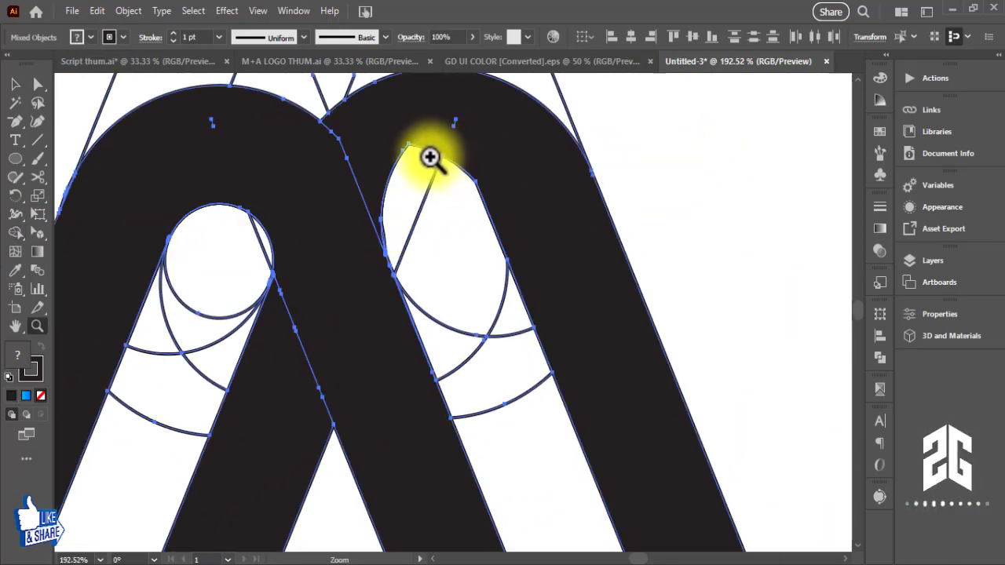
pyautogui.click(409, 168)
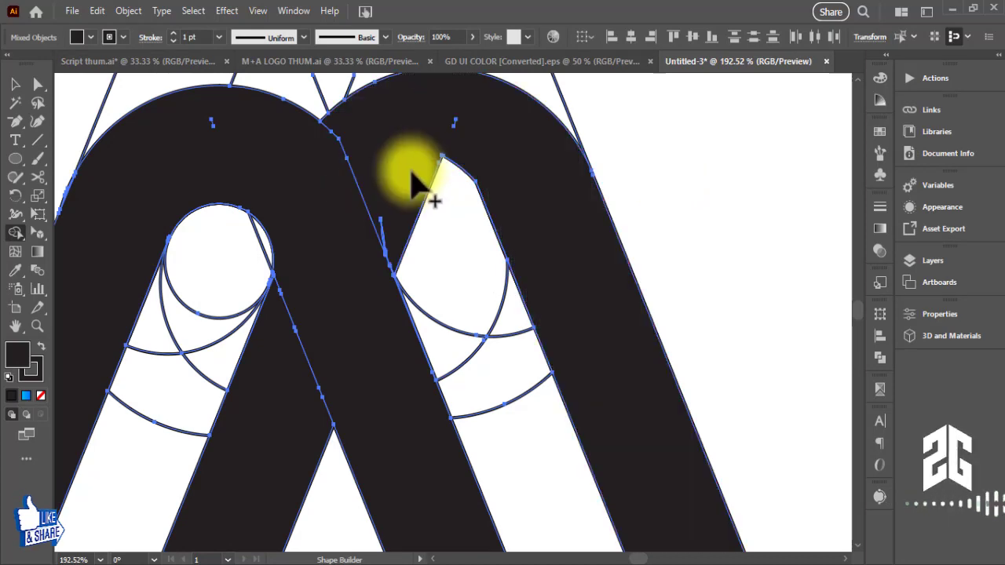
pyautogui.hotkey('ctrl', 'z')
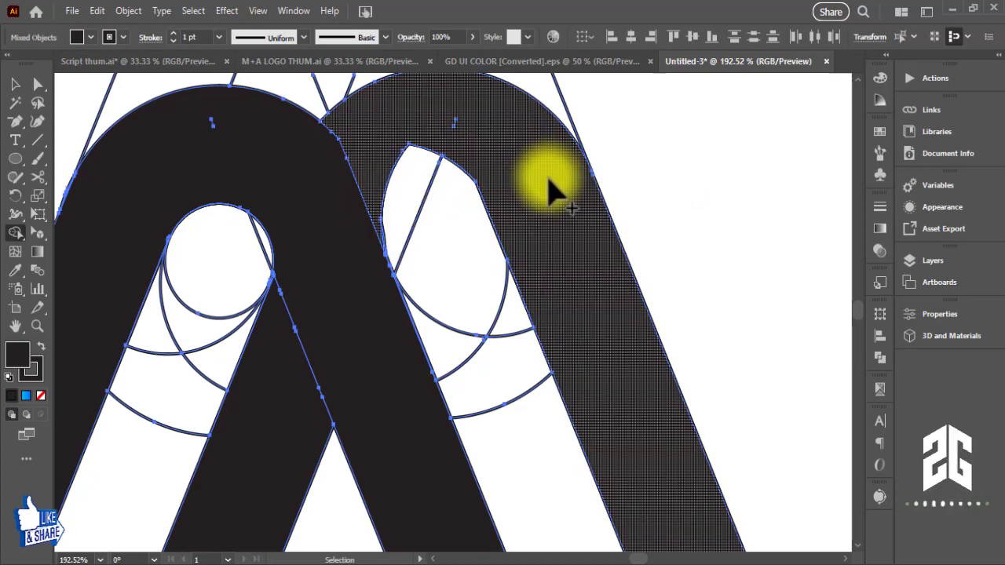
pyautogui.hotkey('ctrl', '-')
pyautogui.hotkey('ctrl', '-')
pyautogui.hotkey('ctrl', '-')
pyautogui.hotkey('ctrl', '-')
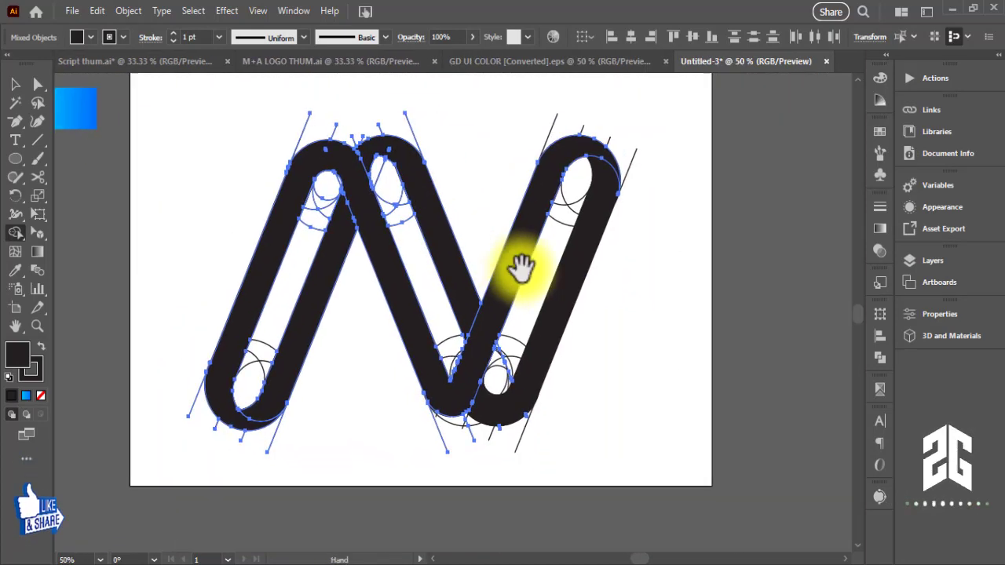
pyautogui.click(16, 84)
pyautogui.hscroll(-5, 474, 274)
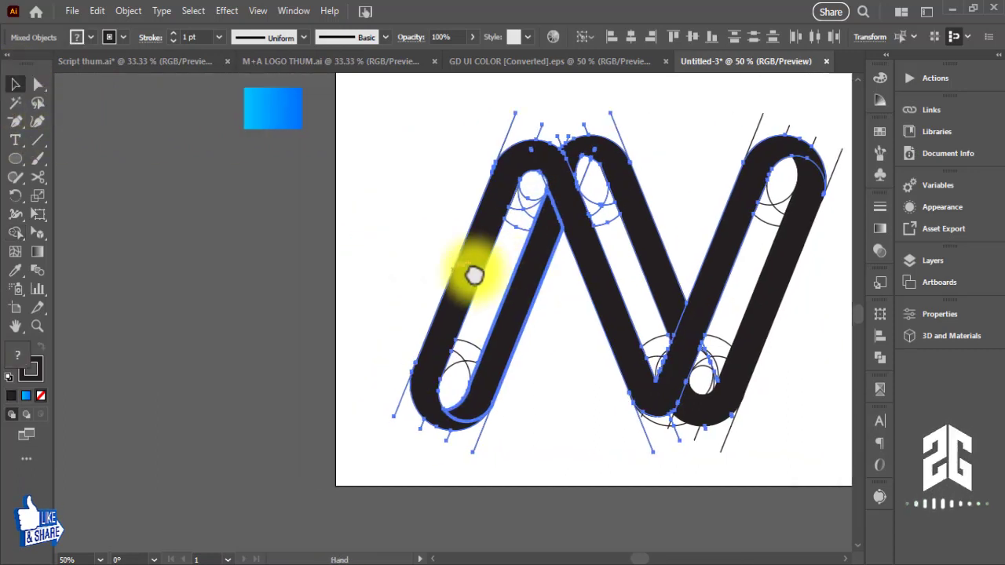
pyautogui.click(426, 325)
pyautogui.click(522, 339)
pyautogui.keyDown('shift'); pyautogui.click(646, 275); pyautogui.keyUp('shift')
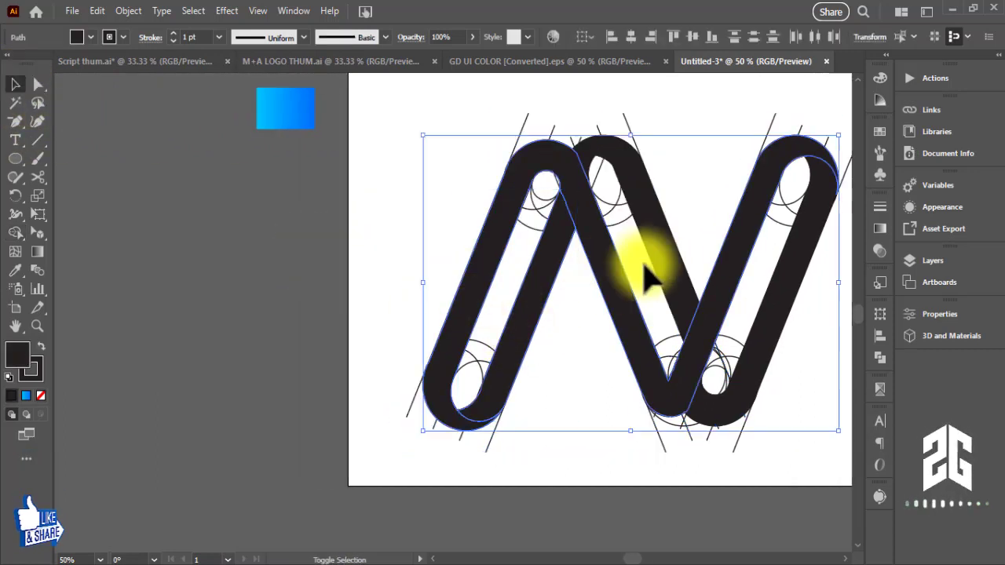
# Clear the sketch artwork and paste the black N back in front
pyautogui.press('Delete')
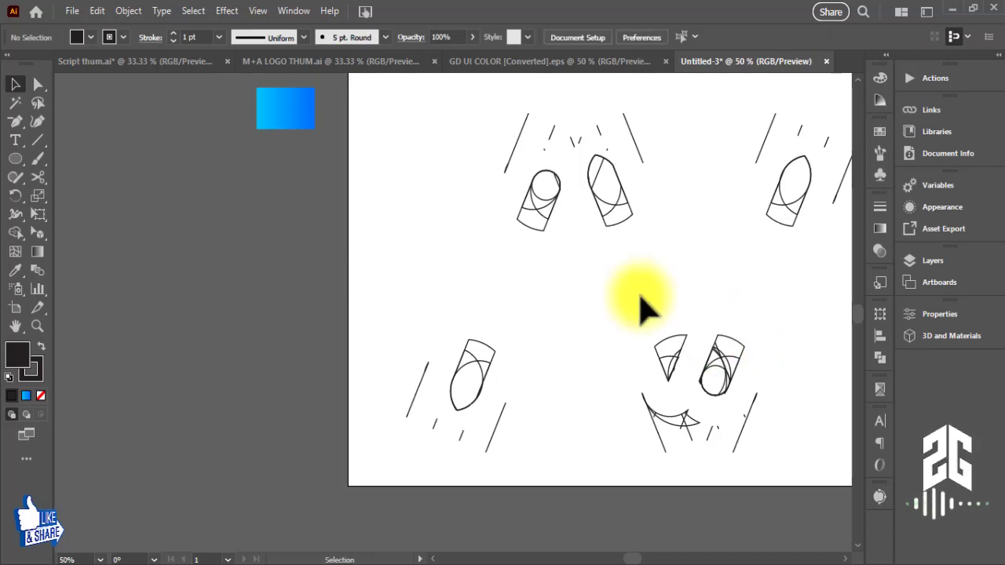
pyautogui.hscroll(1, 691, 330)
pyautogui.hotkey('ctrl', 'a')
pyautogui.press('Delete')
pyautogui.hscroll(1, 753, 427)
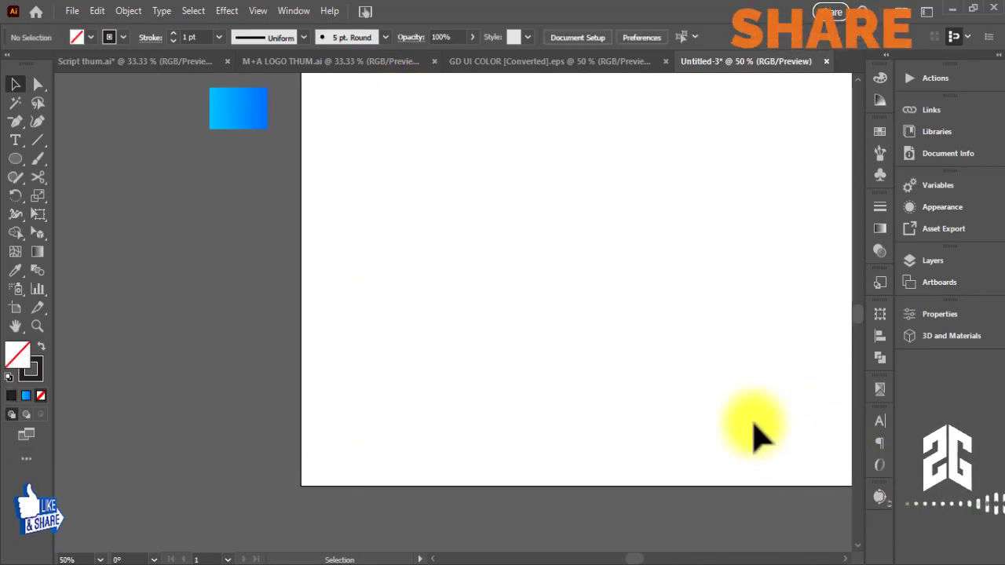
pyautogui.hotkey('ctrl', 'f')
# Remove the N's outline stroke and move it further onto the artboard
pyautogui.click(90, 37)
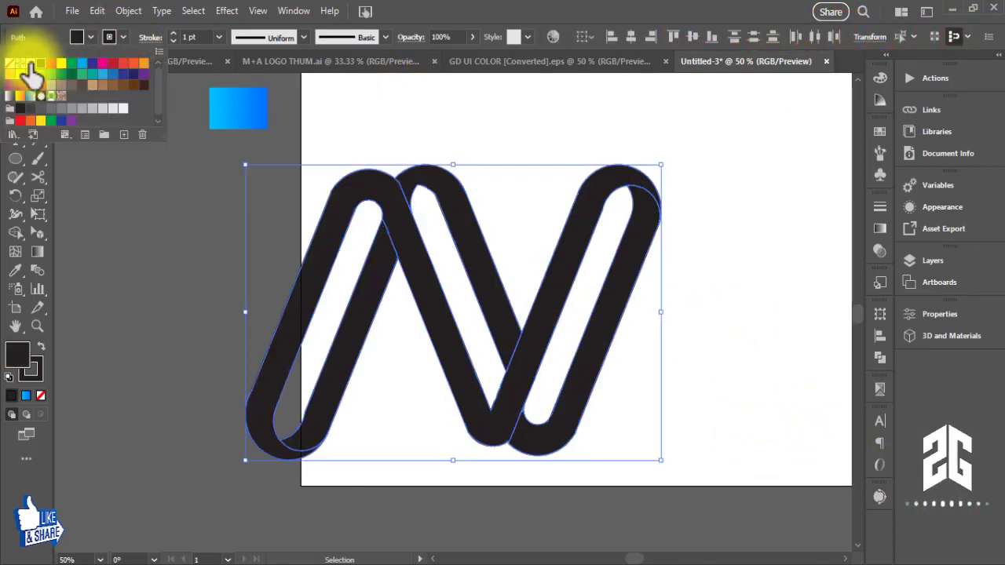
pyautogui.click(10, 63)
pyautogui.click(442, 330)
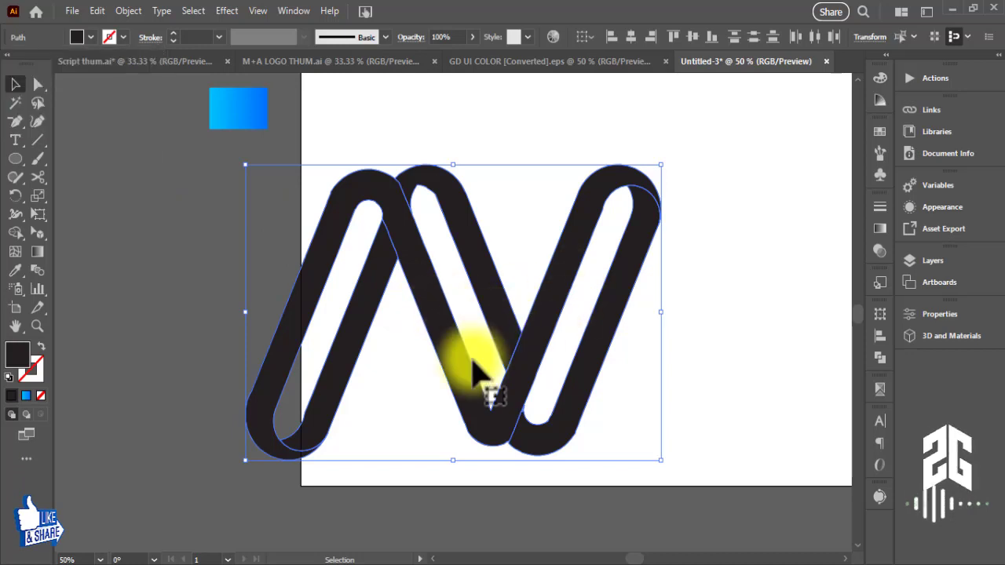
pyautogui.moveTo(497, 402)
pyautogui.mouseDown()
pyautogui.moveTo(631, 353)
pyautogui.moveTo(533, 398)
pyautogui.mouseUp()
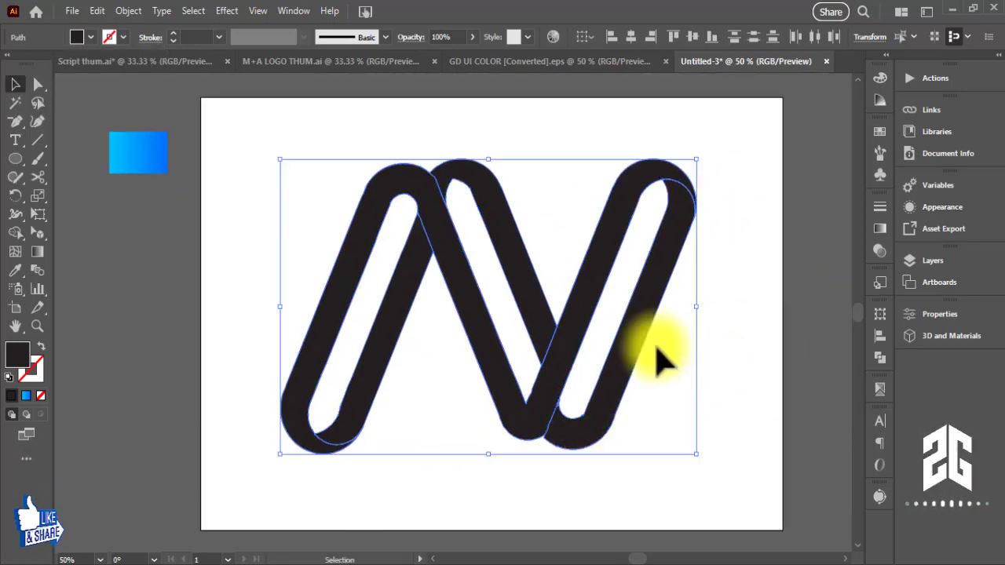
pyautogui.click(661, 354)
pyautogui.click(560, 382)
# Eyedropper the blue gradient onto the front strands and duplicate the blue rectangle below itself
pyautogui.click(15, 268)
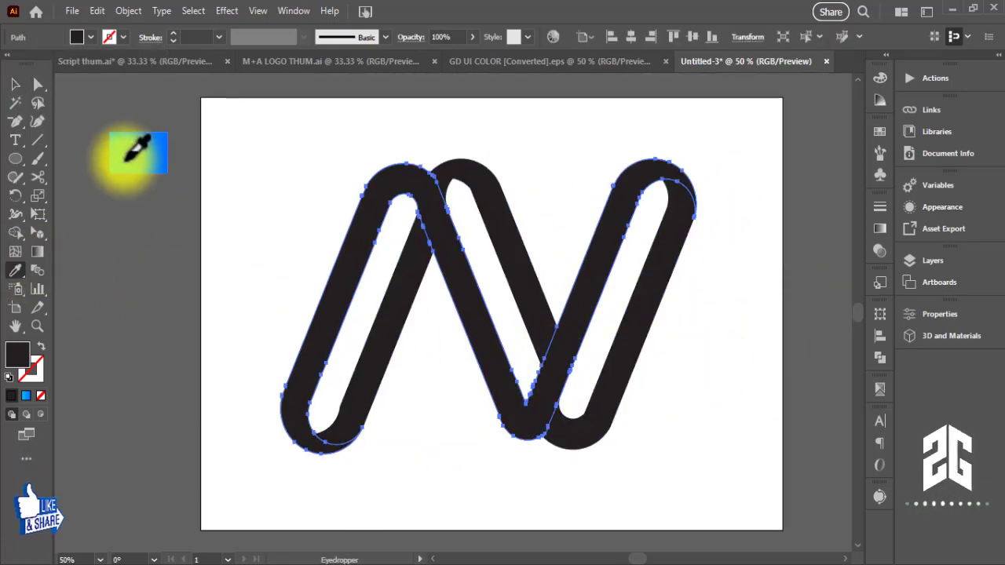
pyautogui.click(130, 149)
pyautogui.click(15, 84)
pyautogui.click(431, 340)
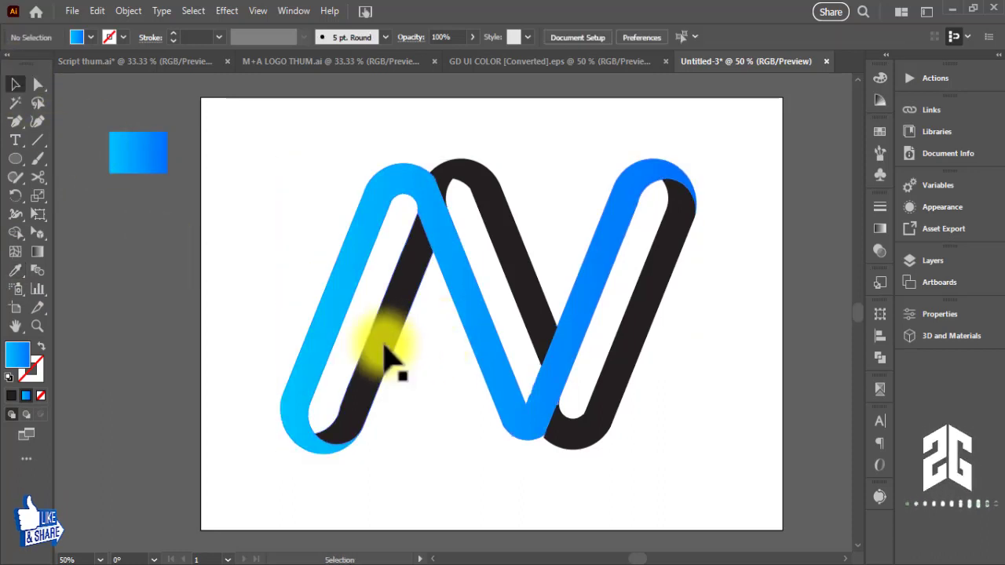
pyautogui.moveTo(150, 167); pyautogui.dragTo(144, 212)
# Give the copied rectangle a white-to-black gradient with its left stop changed to light grey
pyautogui.click(91, 37)
pyautogui.click(14, 97)
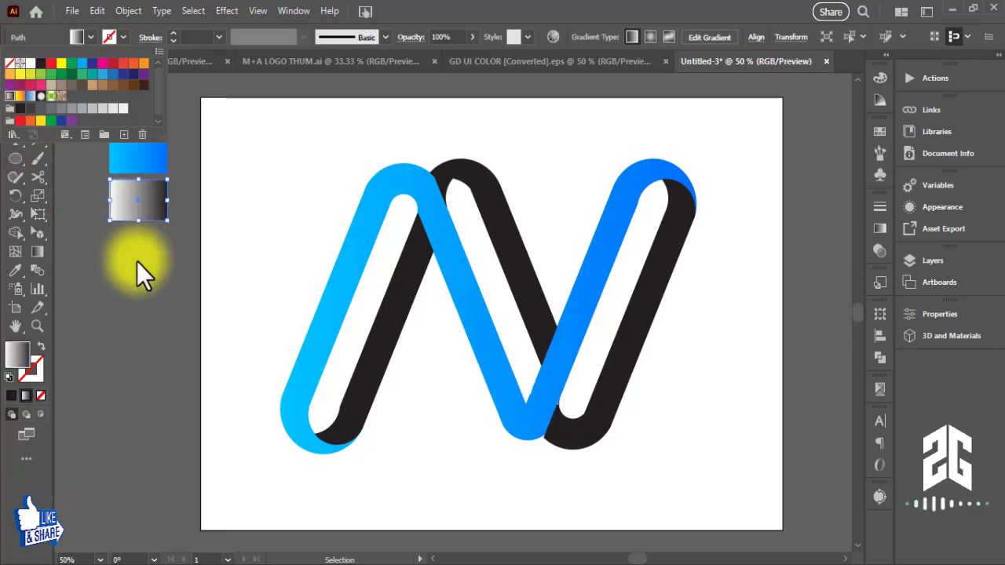
pyautogui.press('g')
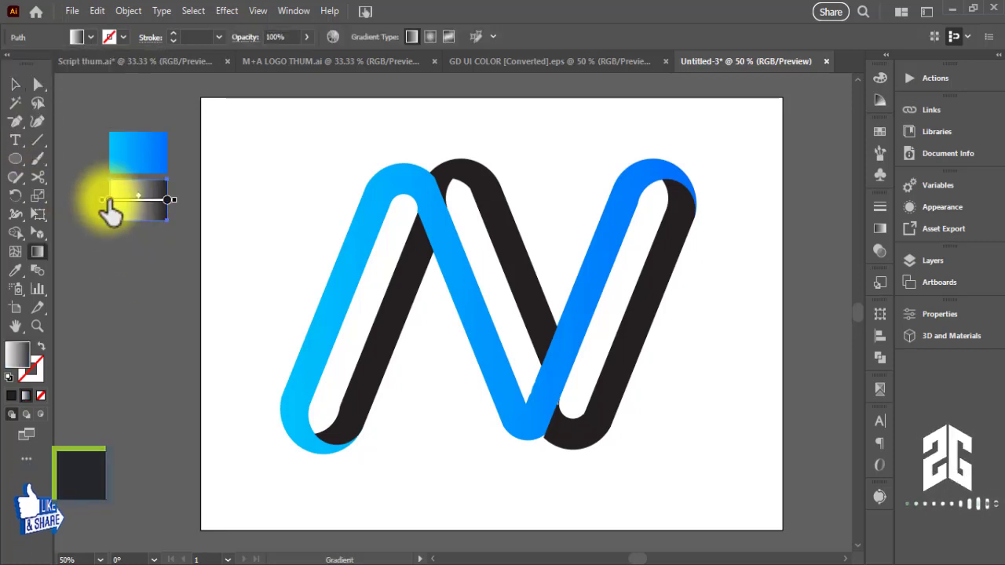
pyautogui.doubleClick(21, 354)
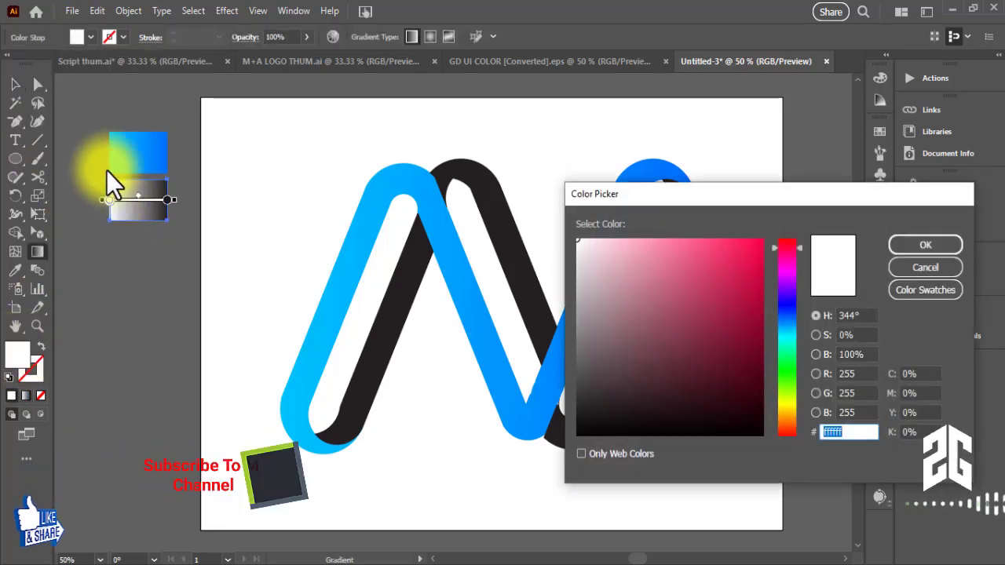
pyautogui.click(903, 272)
pyautogui.click(87, 37)
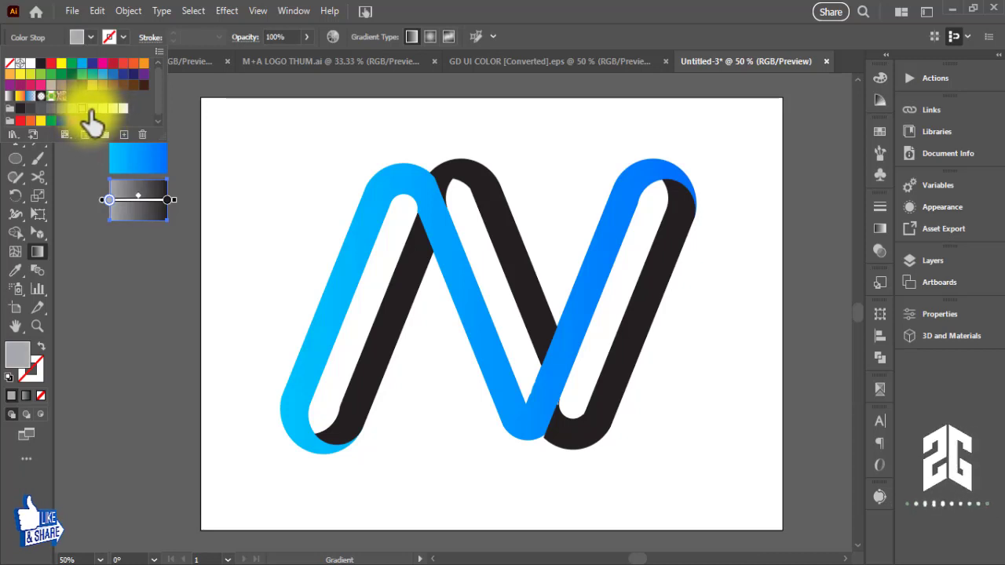
pyautogui.click(93, 290)
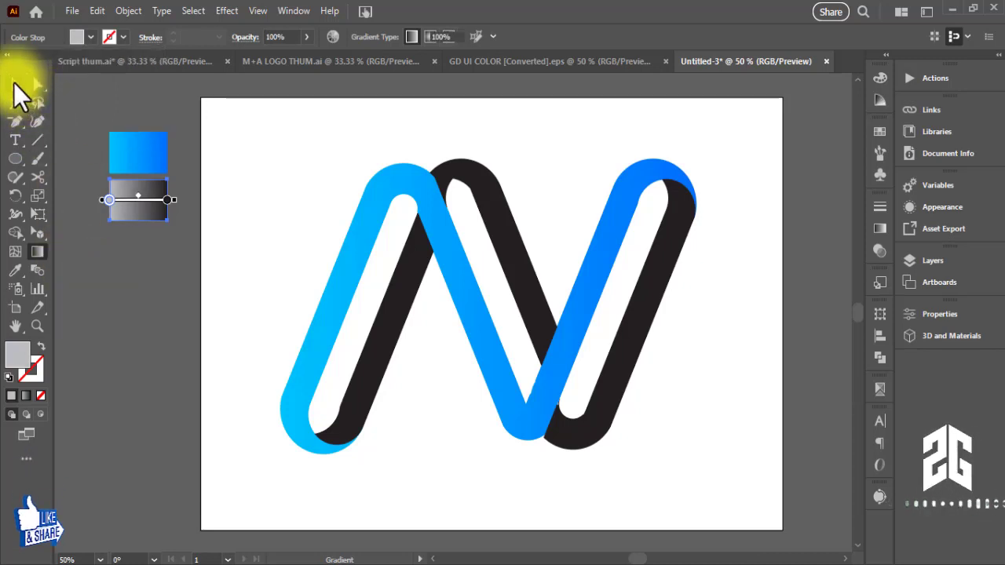
pyautogui.click(15, 84)
pyautogui.click(180, 207)
pyautogui.click(416, 311)
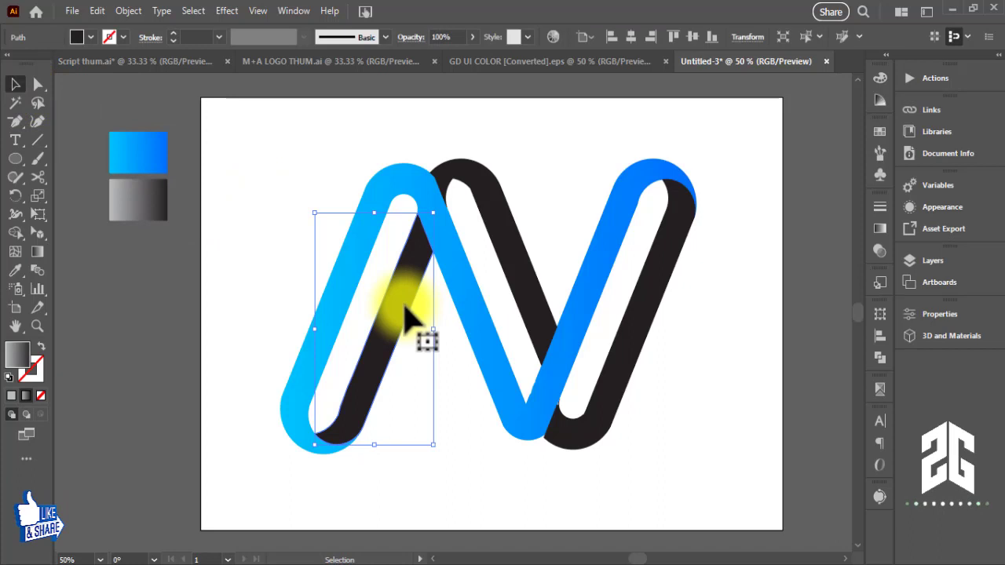
# Eyedropper the grey-to-black gradient onto both back strands
pyautogui.keyDown('shift'); pyautogui.click(531, 310); pyautogui.keyUp('shift')
pyautogui.click(15, 270)
pyautogui.click(126, 209)
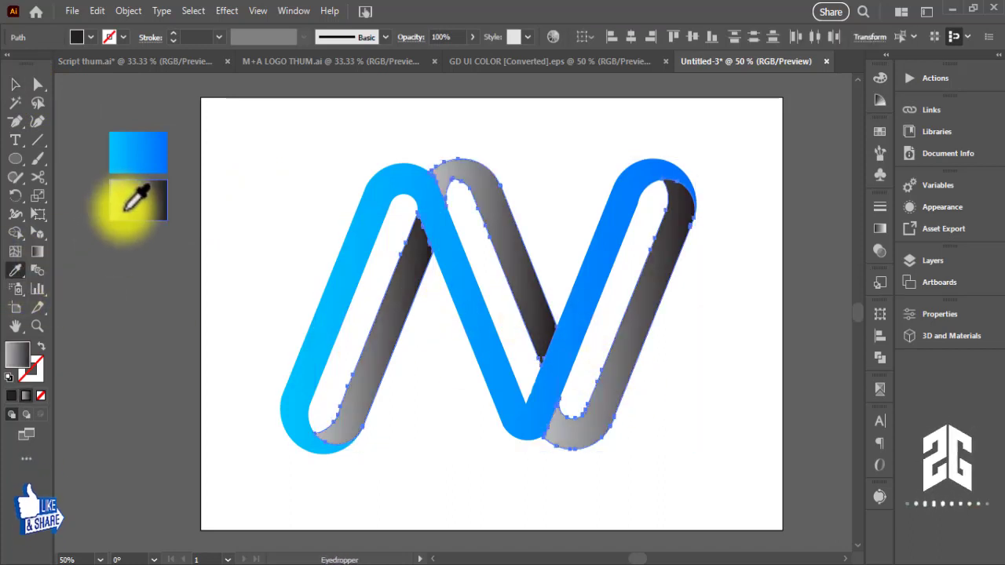
pyautogui.click(15, 84)
pyautogui.click(628, 343)
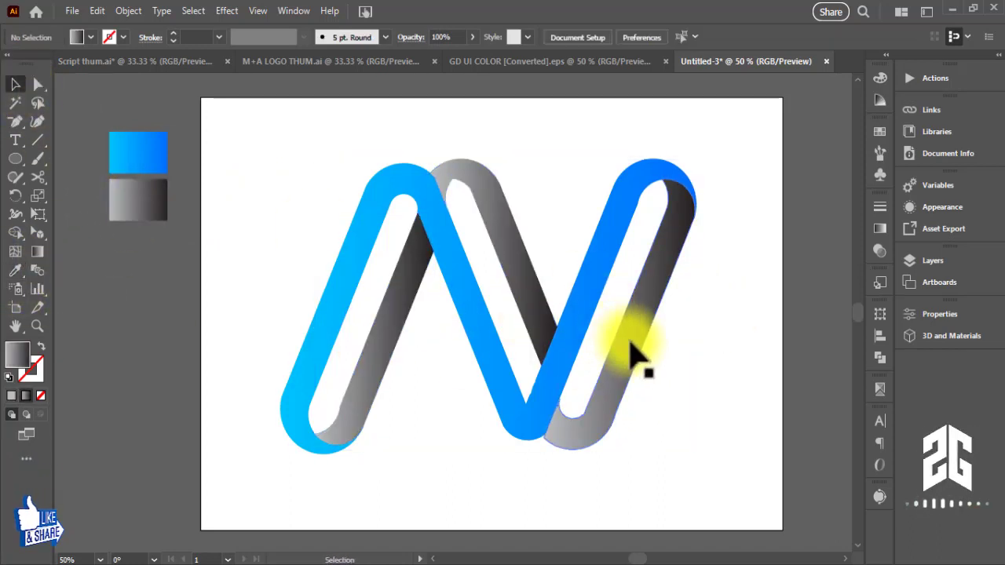
# Redraw the right back strand's gradient to run from bottom to top
pyautogui.press('g')
pyautogui.moveTo(595, 425); pyautogui.dragTo(670, 172)
pyautogui.moveTo(576, 438); pyautogui.dragTo(672, 226)
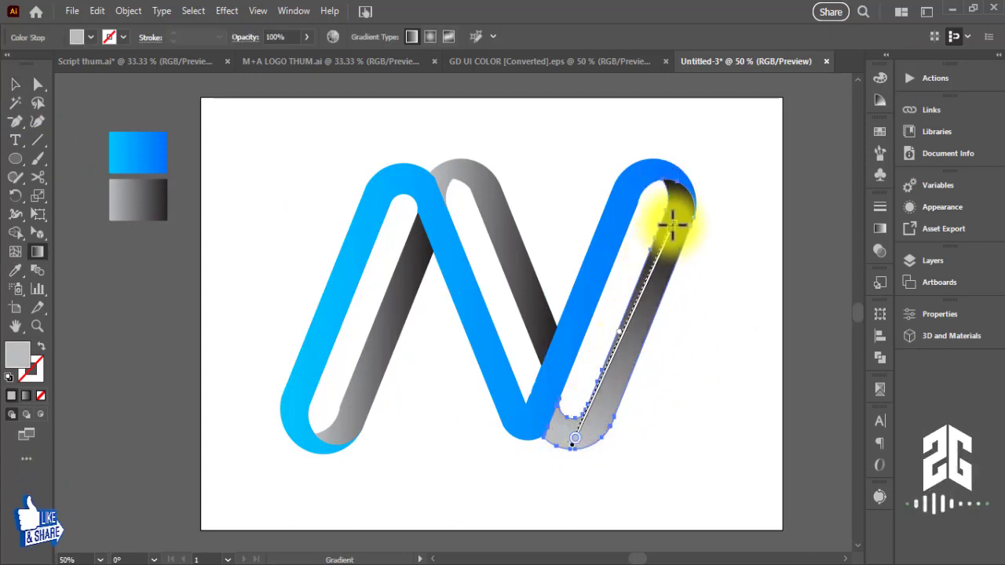
pyautogui.click(18, 86)
pyautogui.click(432, 251)
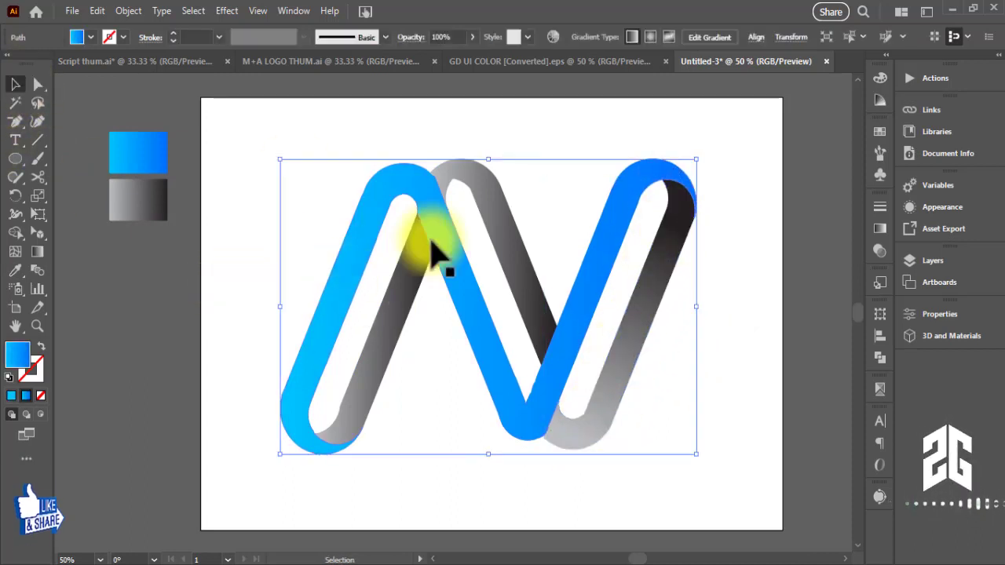
pyautogui.click(528, 306)
# Redraw the middle back strand's gradient to run from top downward
pyautogui.press('g')
pyautogui.moveTo(463, 165); pyautogui.dragTo(524, 336)
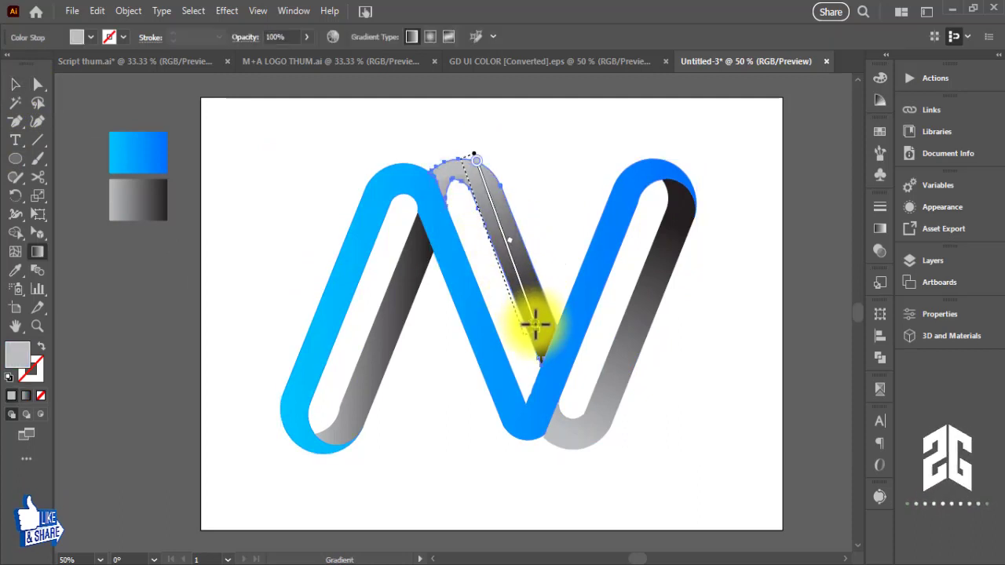
pyautogui.moveTo(474, 153); pyautogui.dragTo(536, 317)
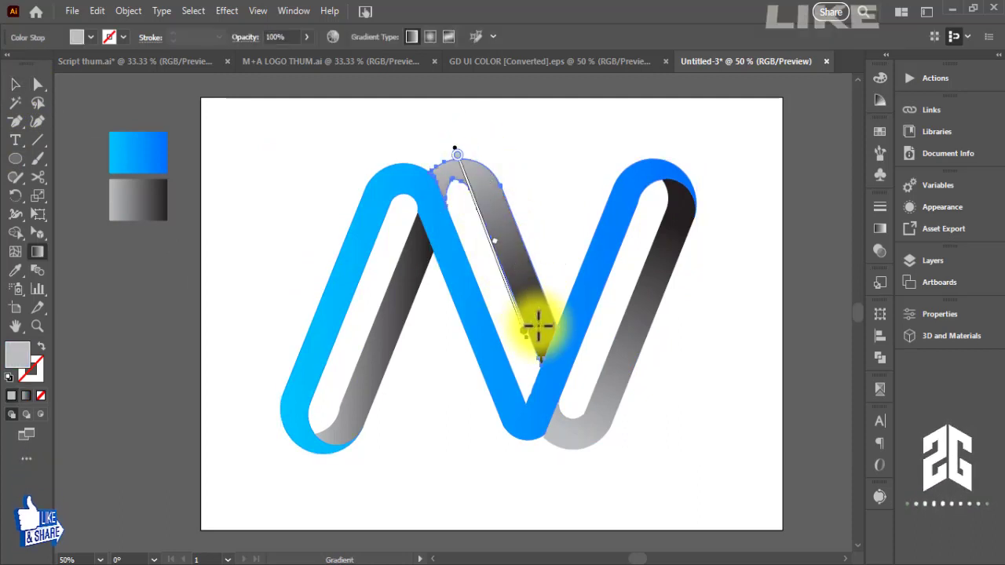
pyautogui.click(16, 85)
pyautogui.click(337, 373)
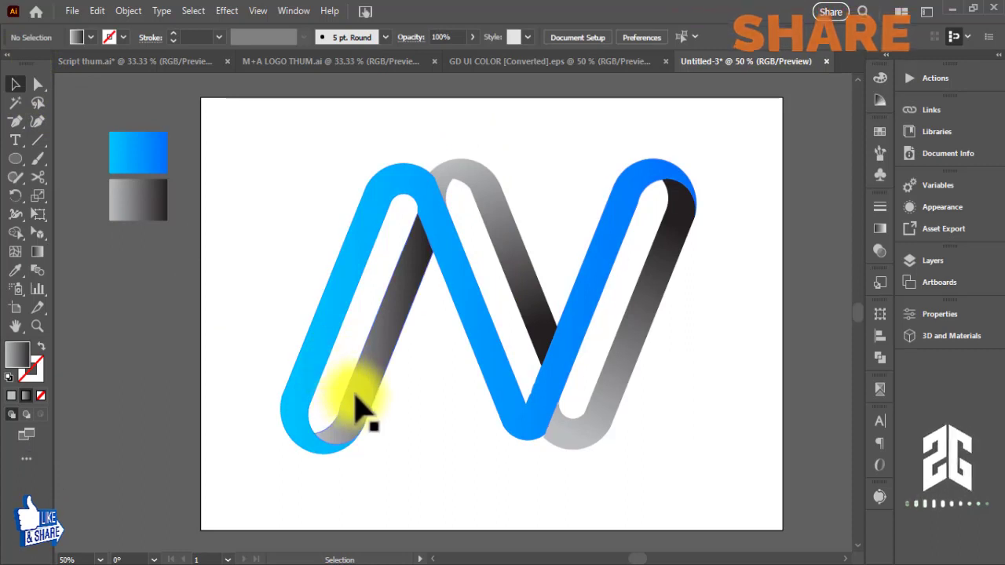
# Redraw the left back strand's gradient to run from bottom upward
pyautogui.click(357, 405)
pyautogui.press('g')
pyautogui.moveTo(356, 390)
pyautogui.mouseDown()
pyautogui.moveTo(392, 332)
pyautogui.moveTo(415, 233)
pyautogui.mouseUp()
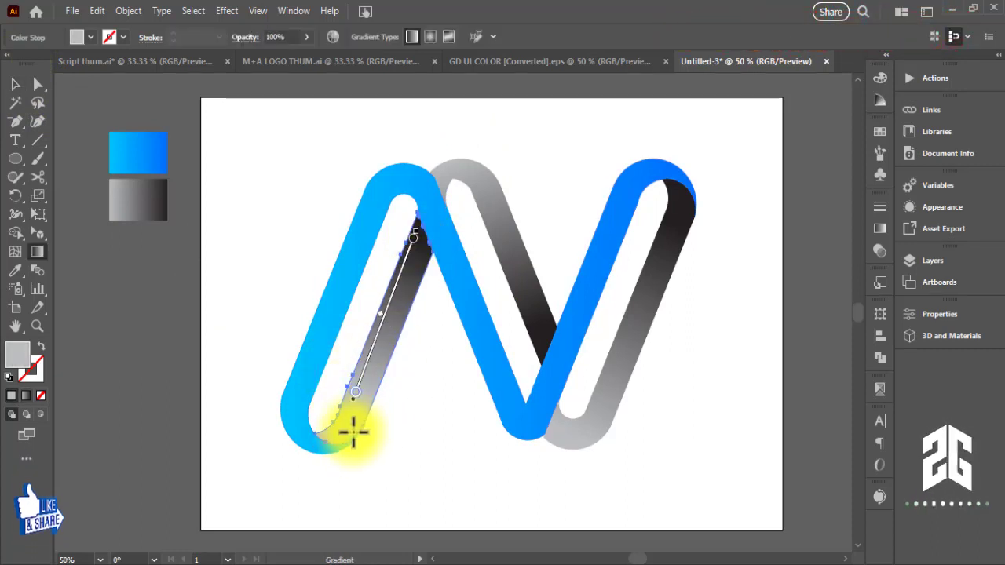
pyautogui.moveTo(353, 432); pyautogui.dragTo(426, 225)
pyautogui.click(16, 85)
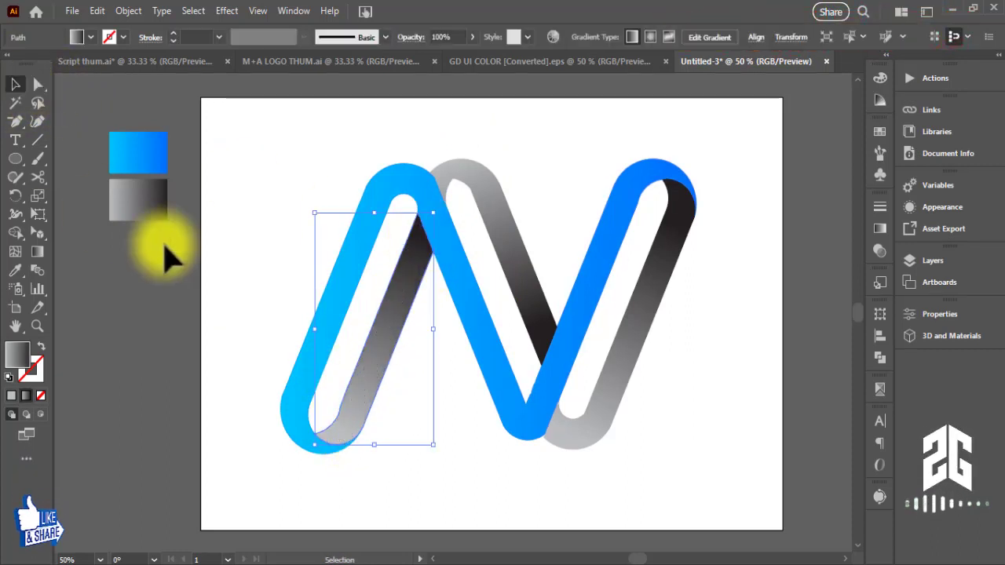
pyautogui.click(300, 317)
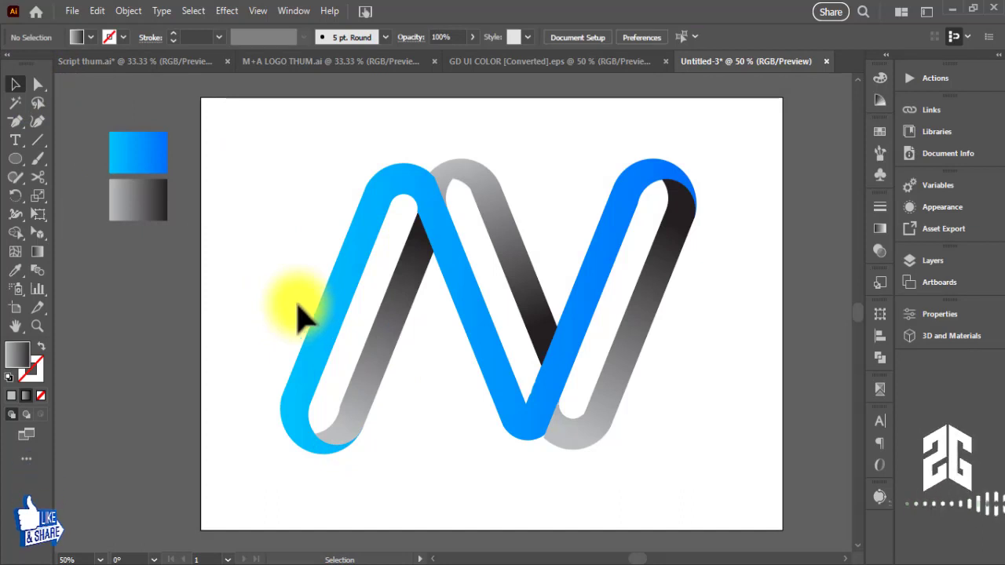
# Draw a solid black ellipse below the N's left foot
pyautogui.moveTo(616, 437); pyautogui.dragTo(594, 432)
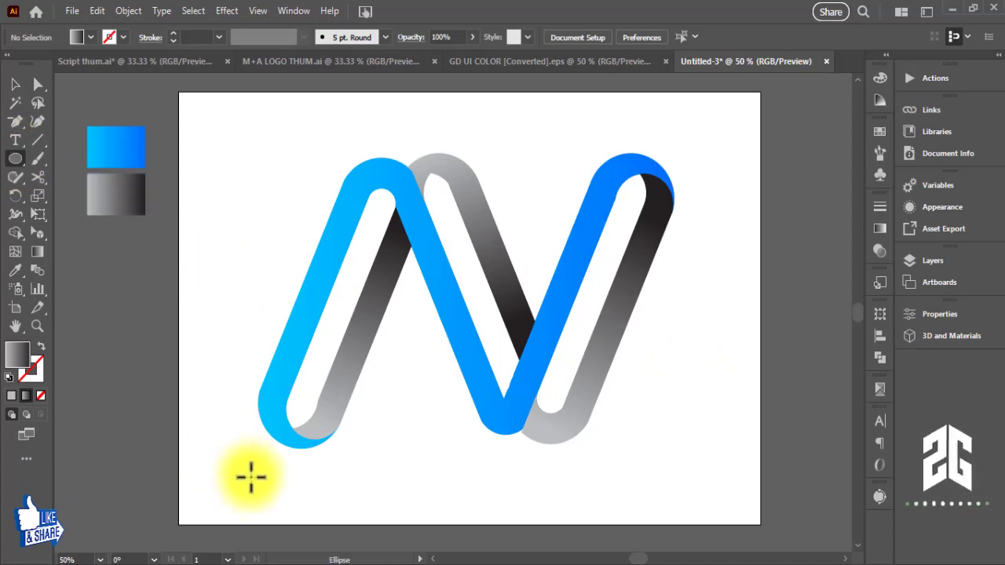
pyautogui.moveTo(241, 450); pyautogui.dragTo(388, 506)
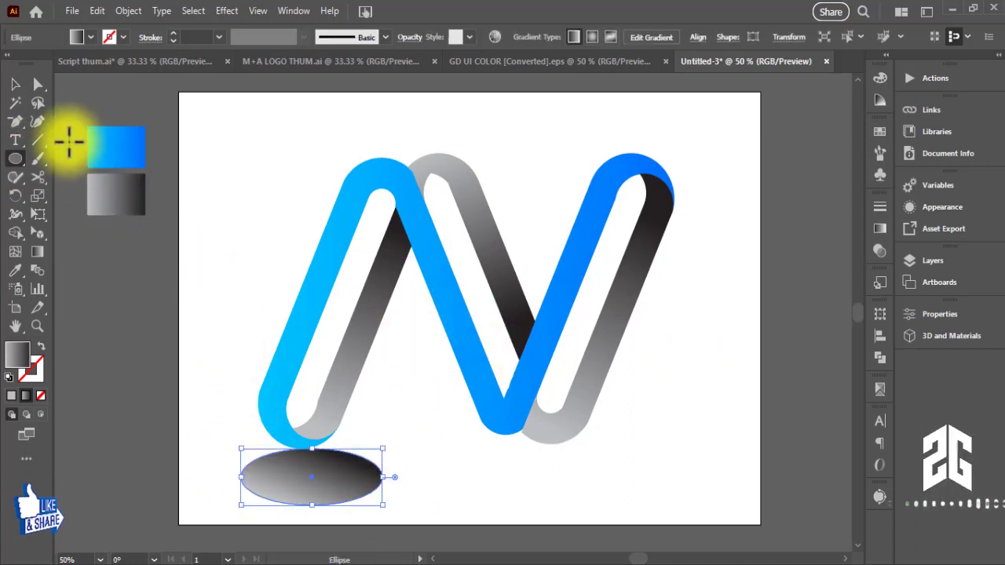
pyautogui.click(16, 84)
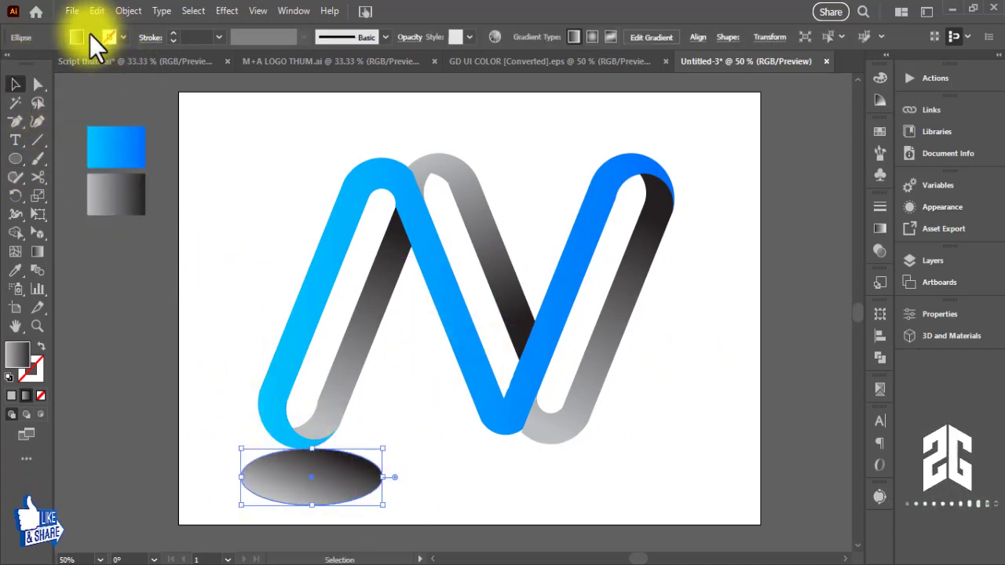
pyautogui.click(91, 37)
pyautogui.click(40, 62)
# Add a 27 px Feather effect to the ellipse via the Appearance panel
pyautogui.click(941, 211)
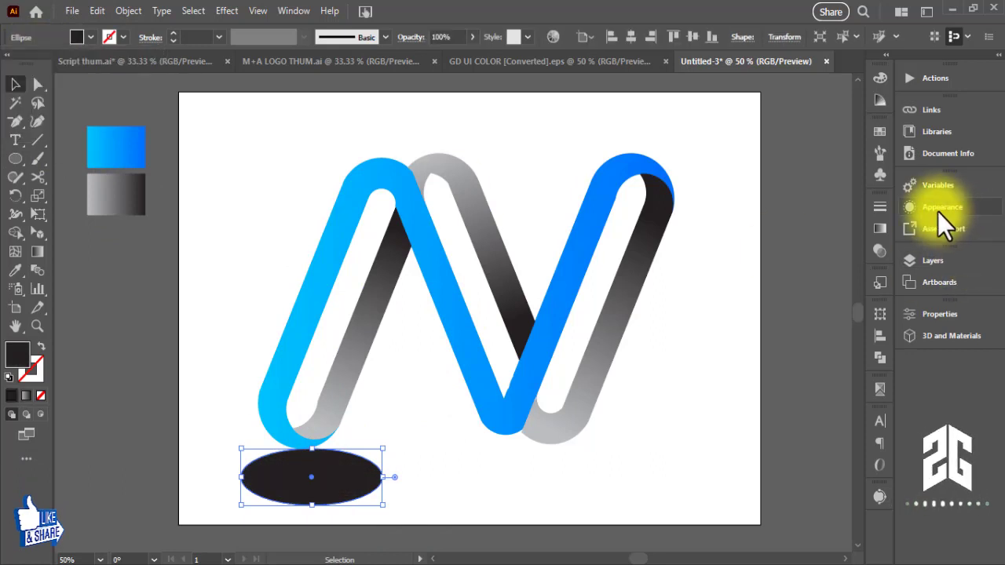
pyautogui.click(767, 345)
pyautogui.moveTo(816, 326)
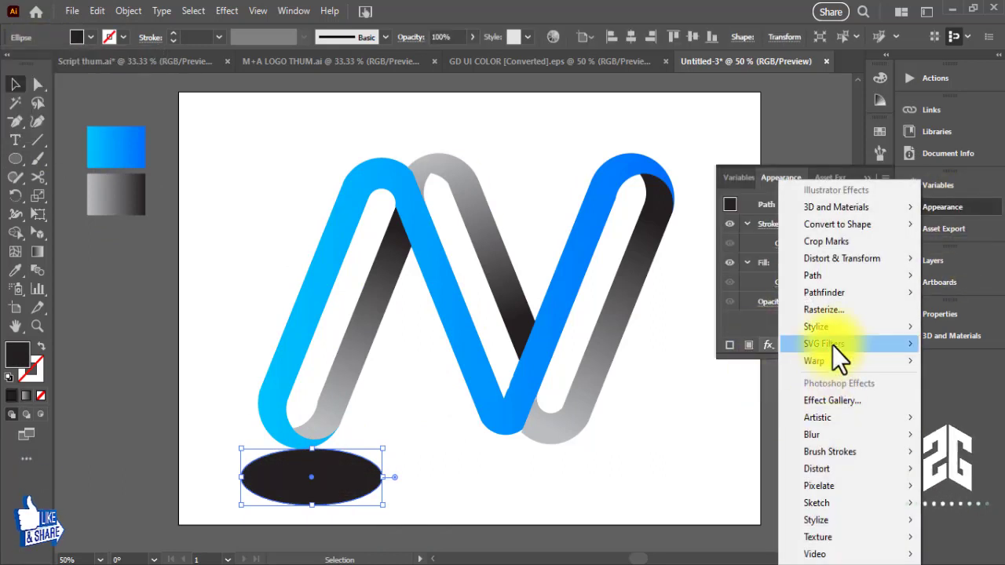
pyautogui.click(702, 343)
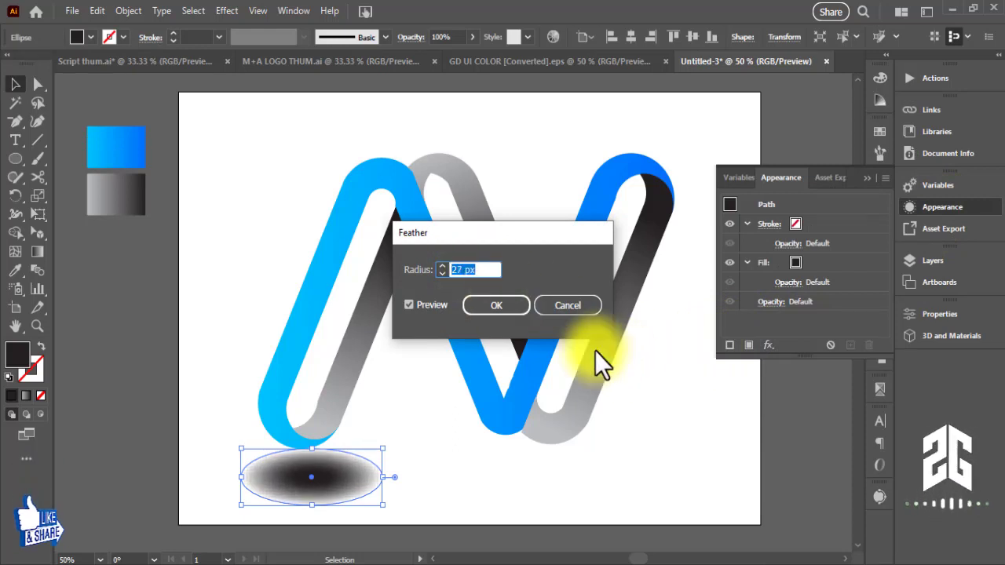
# Confirm the 27 px feather and expand the ellipse's appearance
pyautogui.click(496, 305)
pyautogui.click(128, 11)
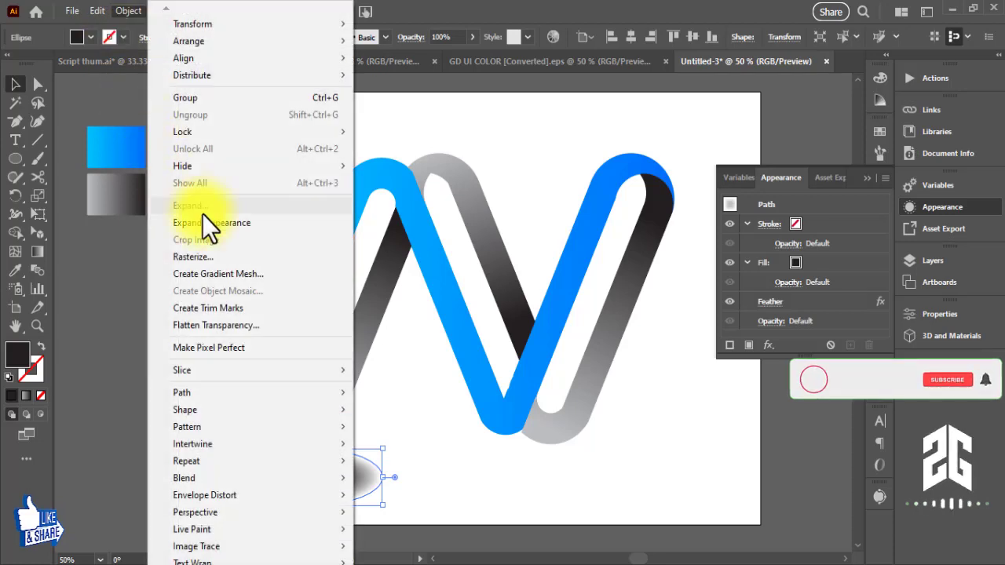
pyautogui.click(202, 218)
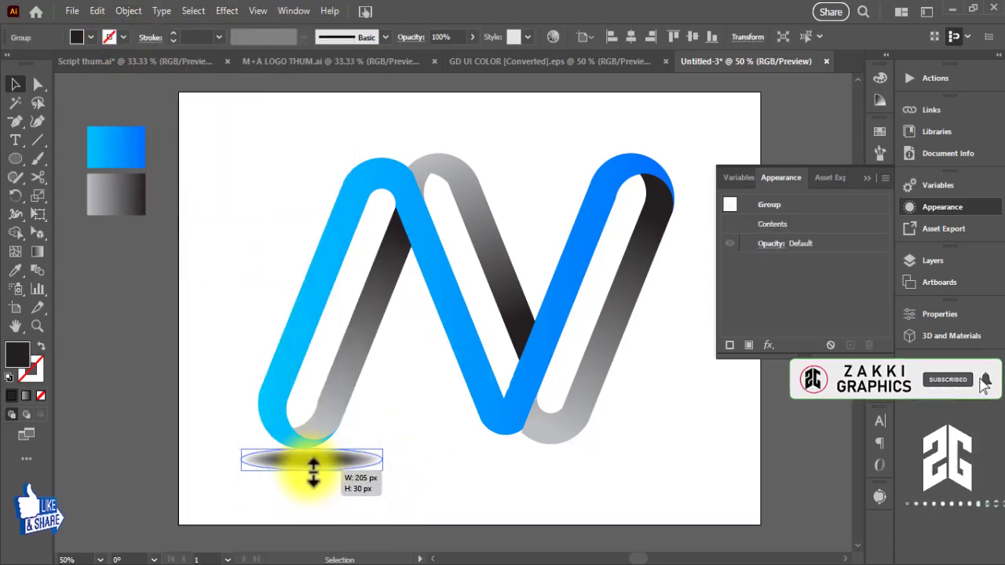
# Squash the shadow to 205 × 30 px and place a copy under the N's right foot
pyautogui.moveTo(312, 505)
pyautogui.mouseDown()
pyautogui.moveTo(313, 462)
pyautogui.moveTo(549, 463)
pyautogui.moveTo(551, 475)
pyautogui.mouseUp()
pyautogui.click(353, 470)
pyautogui.click(333, 460)
pyautogui.click(652, 448)
pyautogui.hscroll(2, 652, 449)
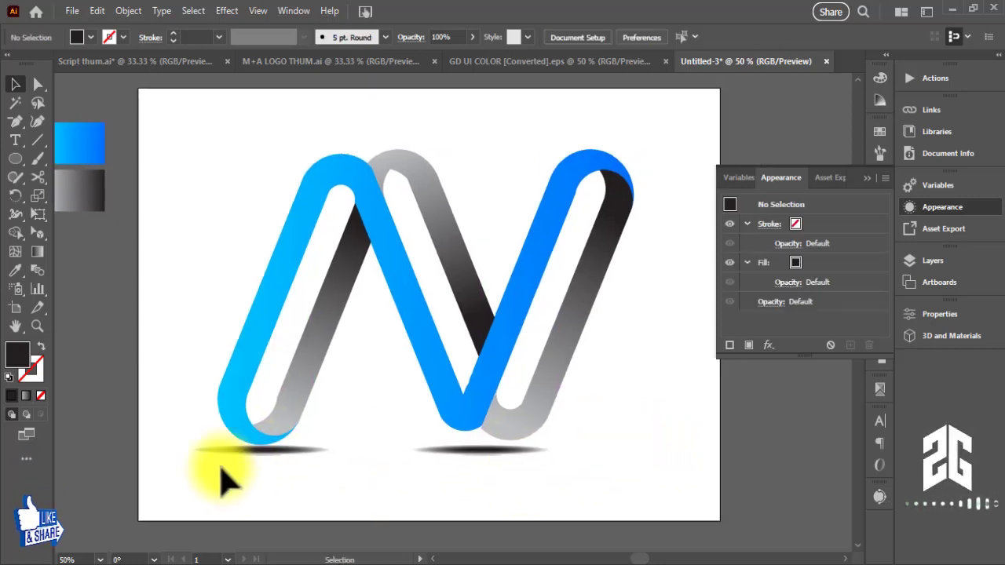
# Collapse the Appearance panel to view the finished N logo with both shadows
pyautogui.click(867, 178)
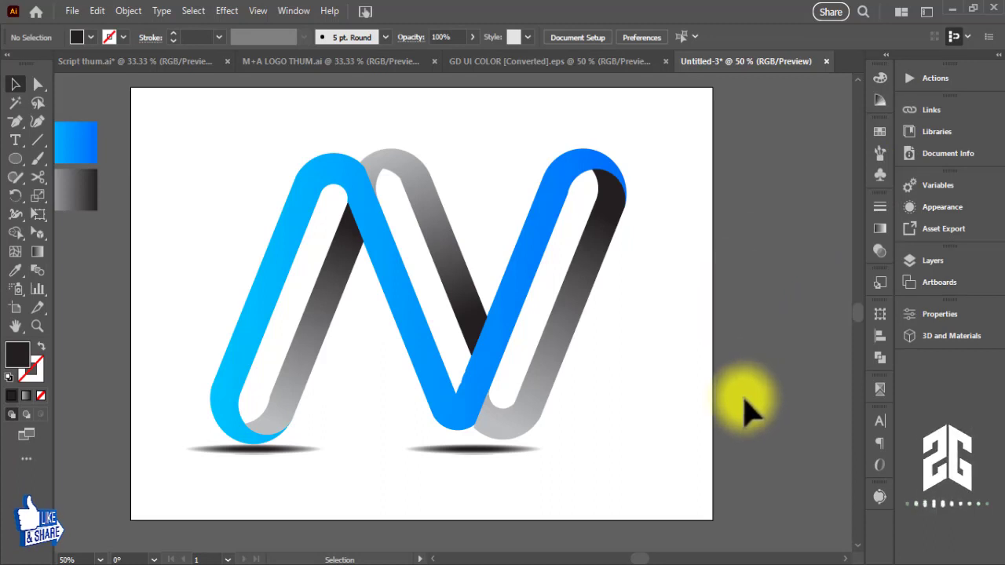